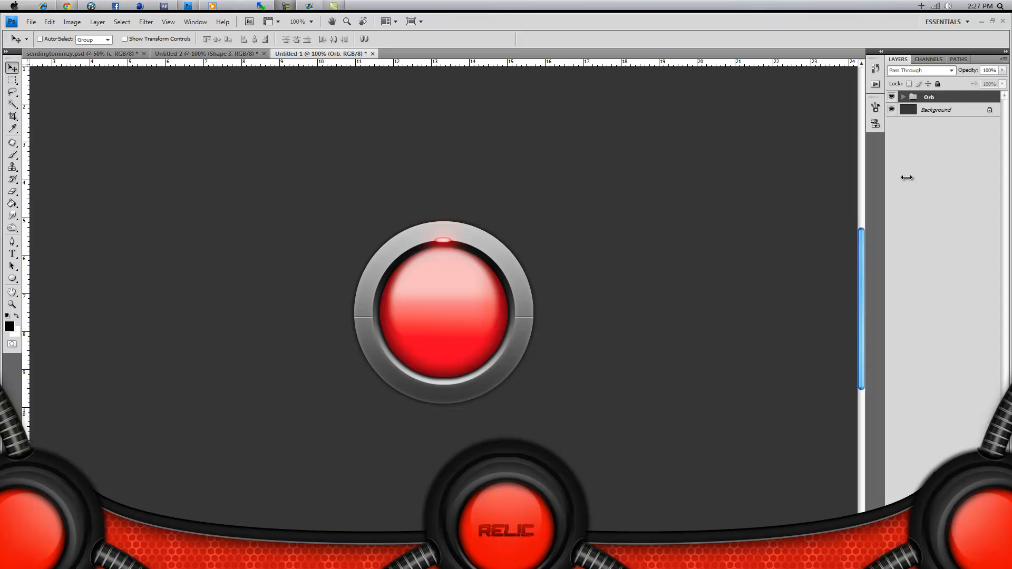
Hide the Orb group and draw a black circle about 4 ruler units wide in the middle of the canvas.
{"action": "left_click", "coordinate": [892, 97]}
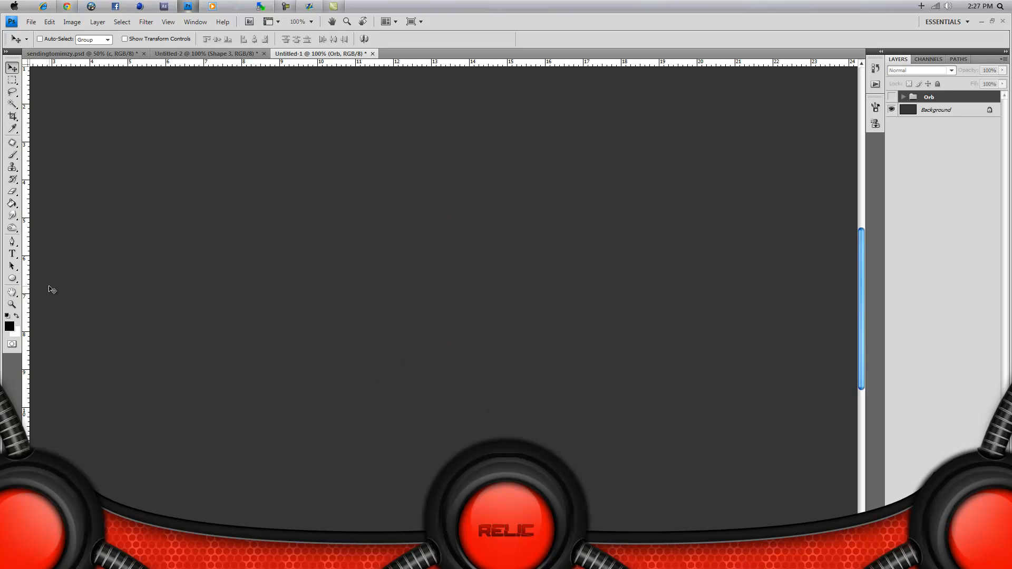
{"action": "left_click", "coordinate": [13, 280]}
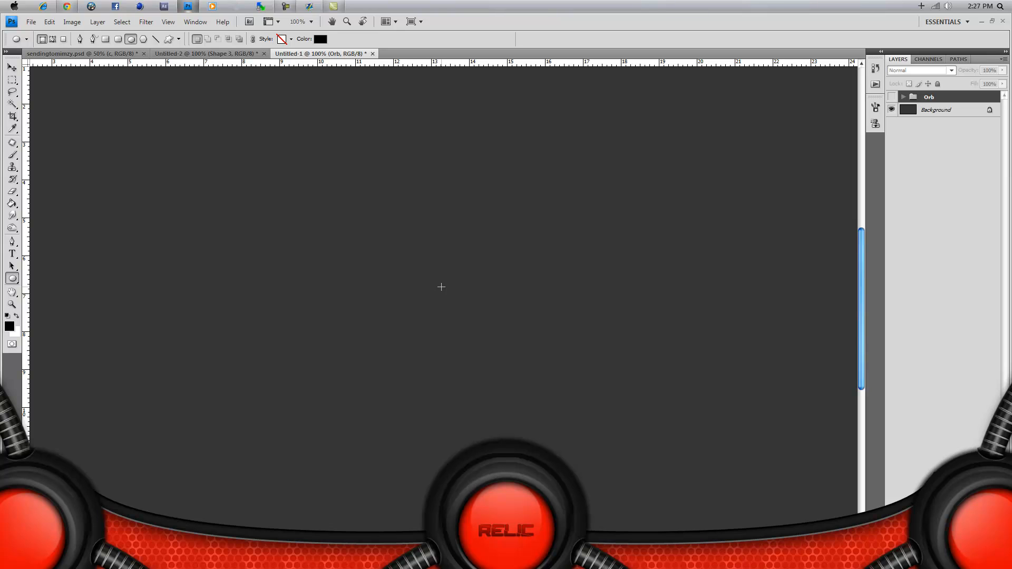
{"action": "left_click_drag", "start_coordinate": [441, 287], "coordinate": [517, 359]}
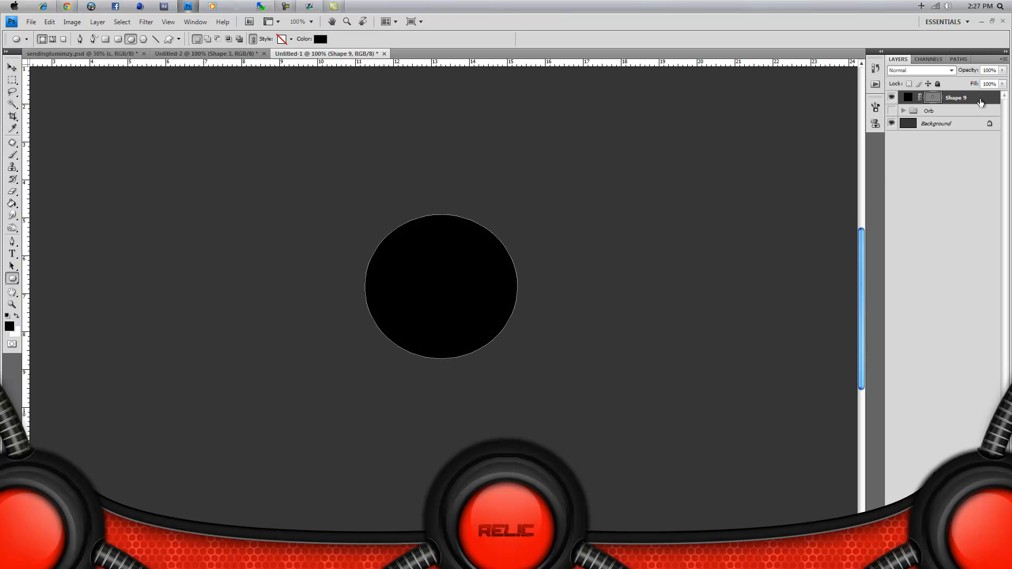
Rasterize the new circle's shape layer and rename it Rim.
{"action": "right_click", "coordinate": [981, 102]}
{"action": "left_click", "coordinate": [919, 194]}
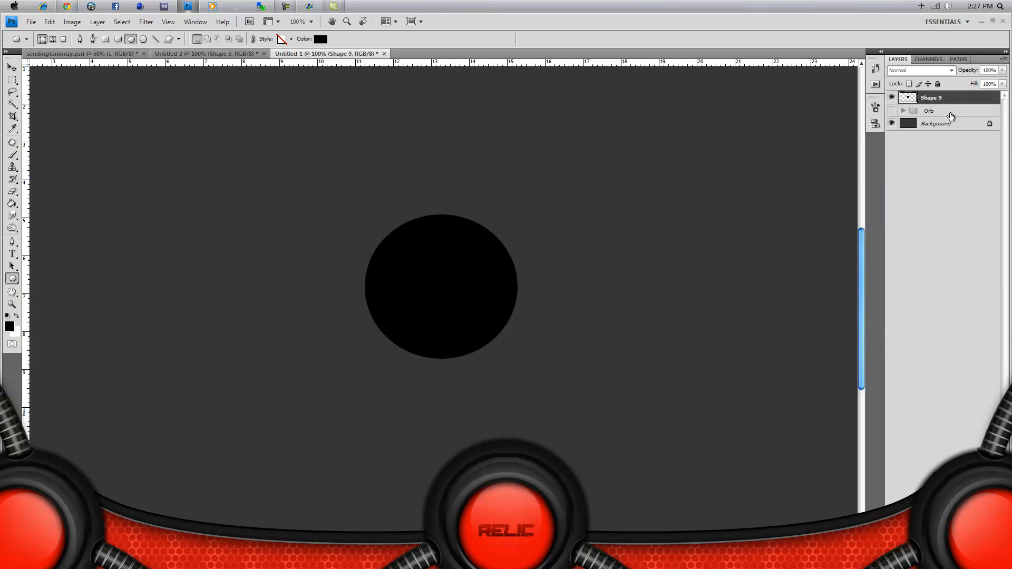
{"action": "double_click", "coordinate": [935, 97]}
{"action": "type", "text": "R"}
Add a gradient overlay to the Rim layer and set the gradient's dark stop to RGB 50, 50, 50.
{"action": "left_click", "coordinate": [965, 102]}
{"action": "double_click", "coordinate": [965, 102]}
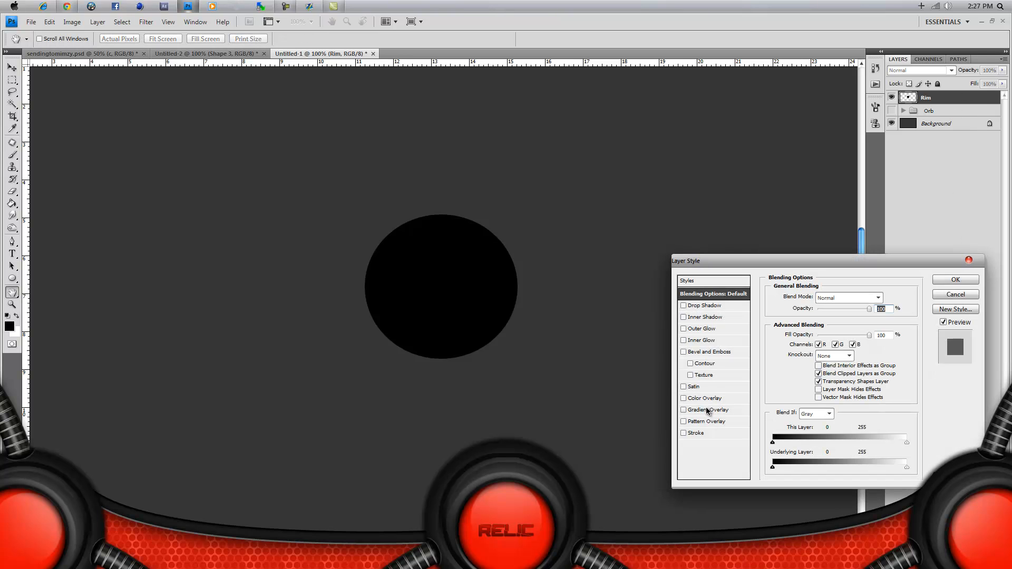
{"action": "left_click", "coordinate": [707, 410]}
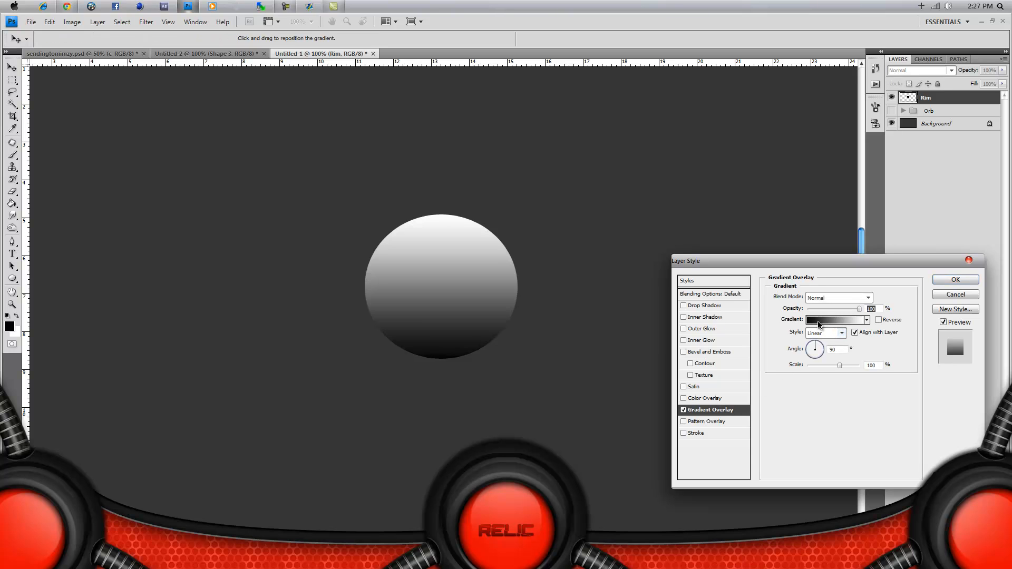
{"action": "left_click", "coordinate": [820, 321]}
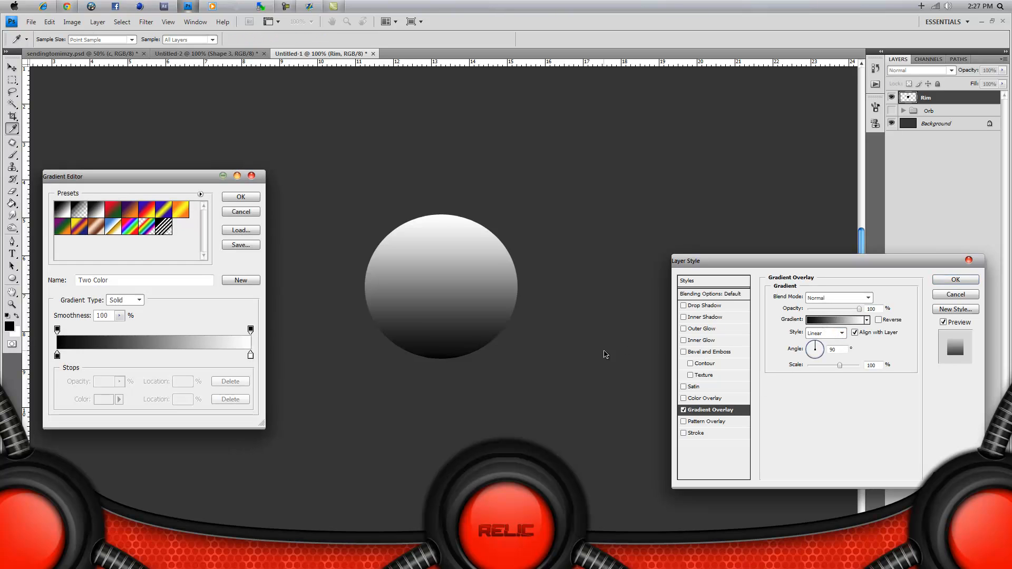
{"action": "left_click", "coordinate": [57, 356]}
{"action": "left_click", "coordinate": [104, 399]}
{"action": "left_click", "coordinate": [207, 410]}
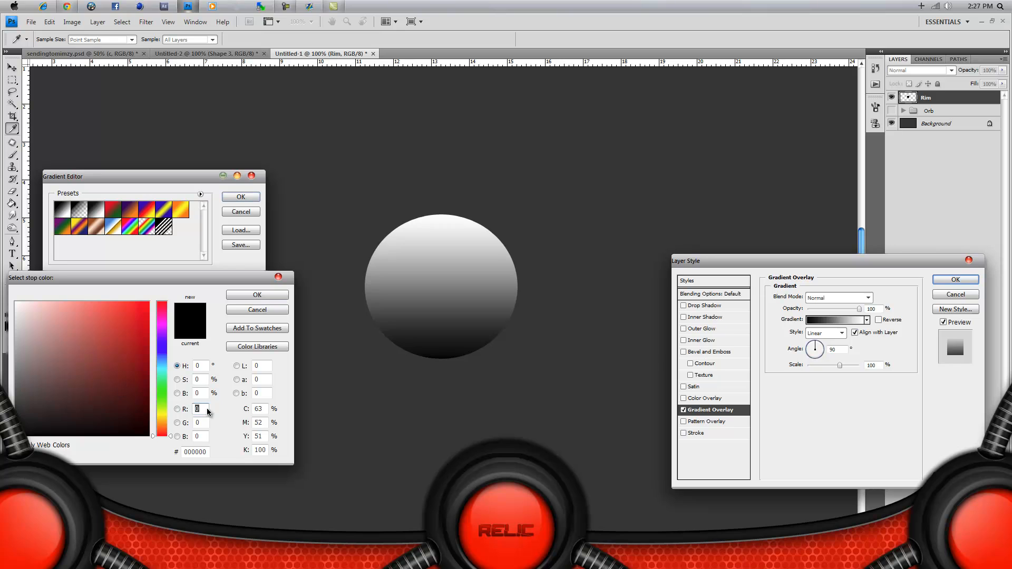
{"action": "type", "text": "50"}
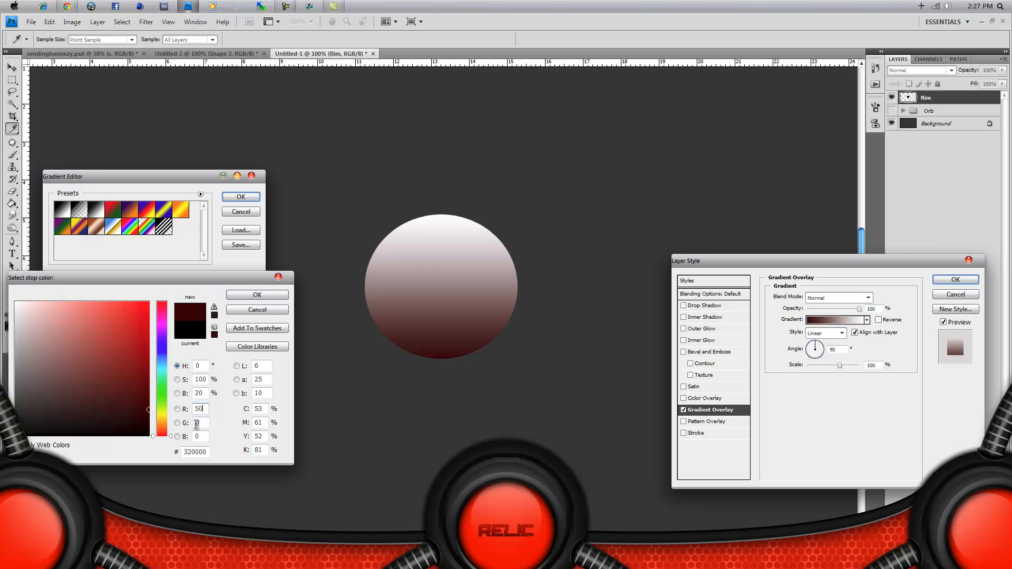
{"action": "left_click", "coordinate": [199, 422]}
{"action": "type", "text": "50"}
{"action": "left_click", "coordinate": [193, 436]}
{"action": "type", "text": "50"}
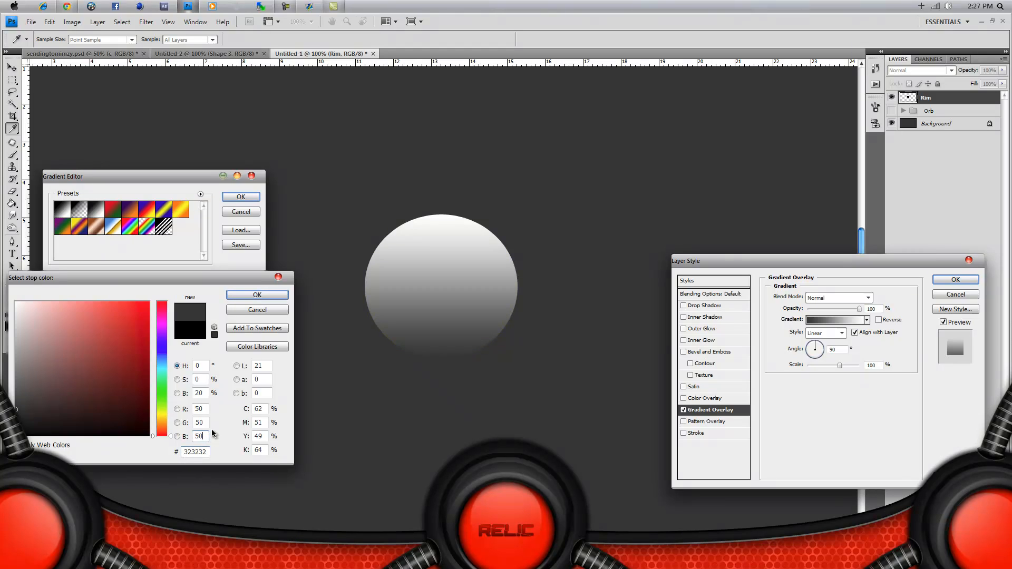
{"action": "left_click", "coordinate": [248, 298]}
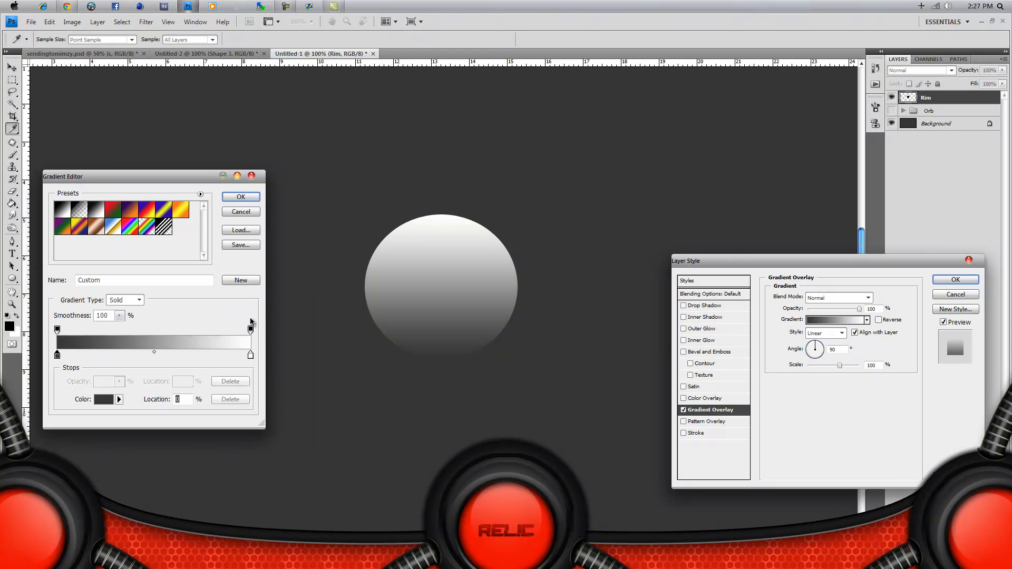
Set the Rim gradient's white stop to RGB 200, 200, 200 and accept the gradient.
{"action": "left_click", "coordinate": [251, 357]}
{"action": "left_click", "coordinate": [106, 403]}
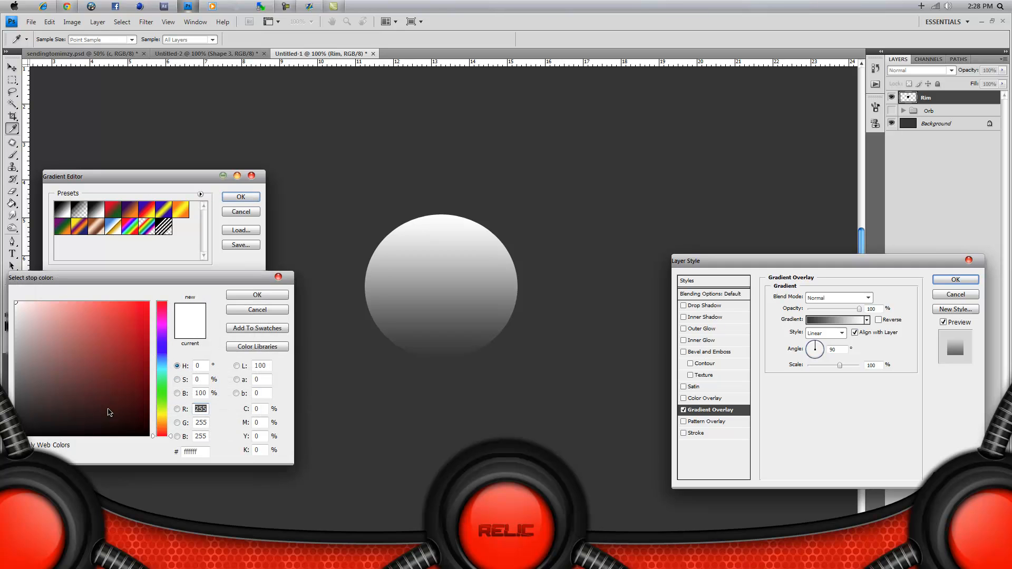
{"action": "left_click", "coordinate": [206, 413]}
{"action": "type", "text": "200"}
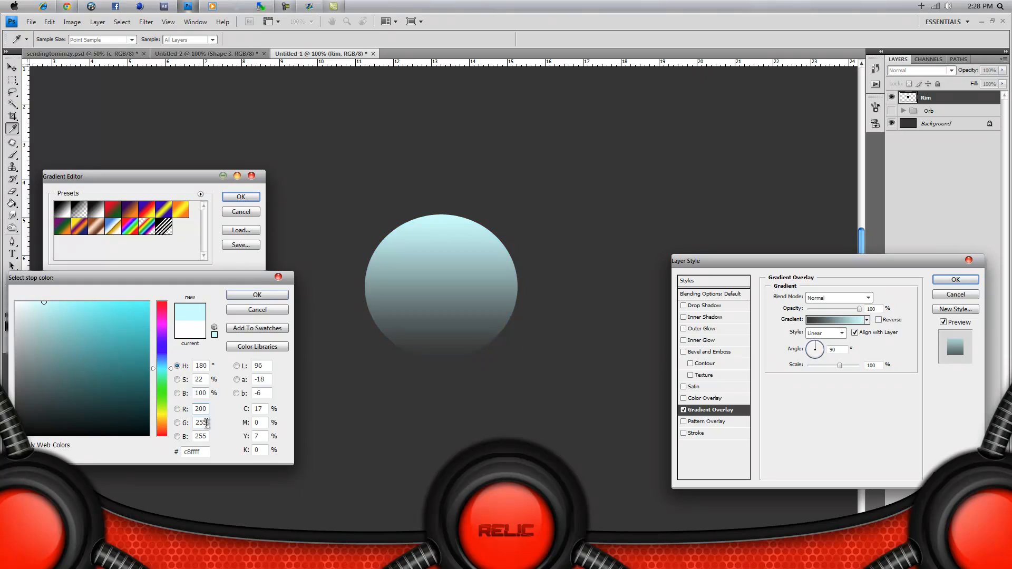
{"action": "left_click", "coordinate": [207, 423]}
{"action": "type", "text": "200"}
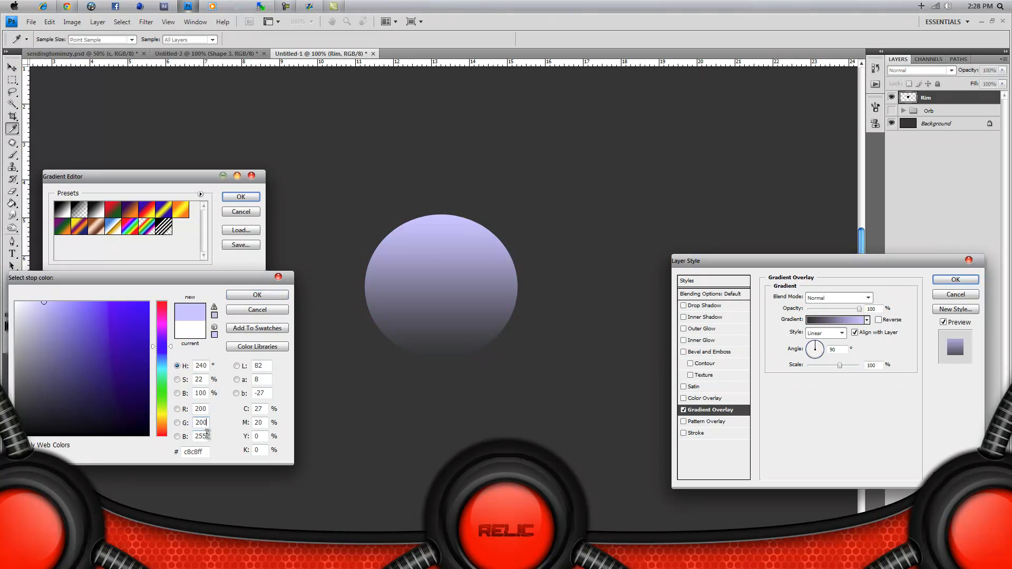
{"action": "left_click", "coordinate": [200, 436]}
{"action": "type", "text": "200"}
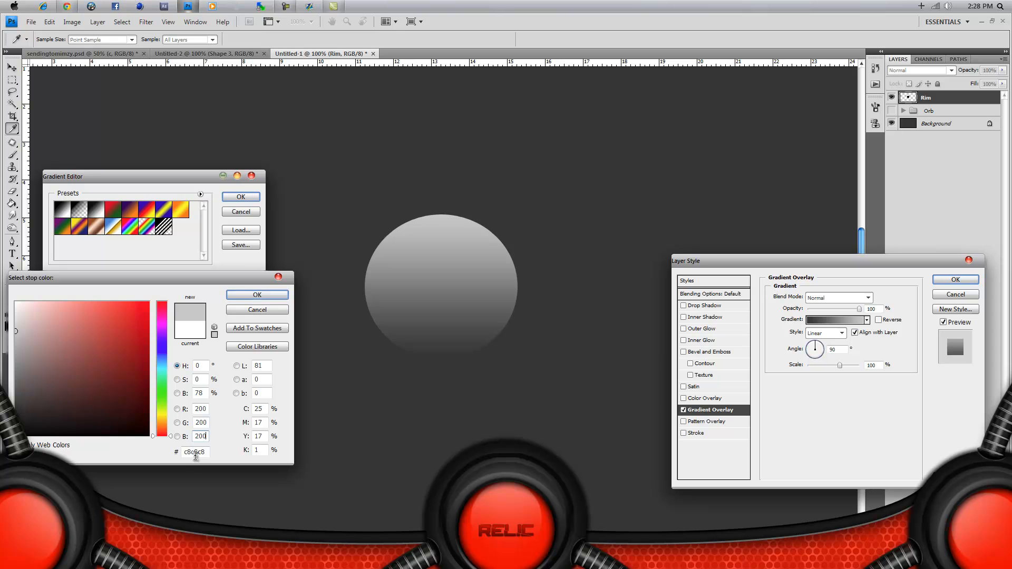
{"action": "left_click", "coordinate": [239, 300]}
{"action": "left_click", "coordinate": [237, 198]}
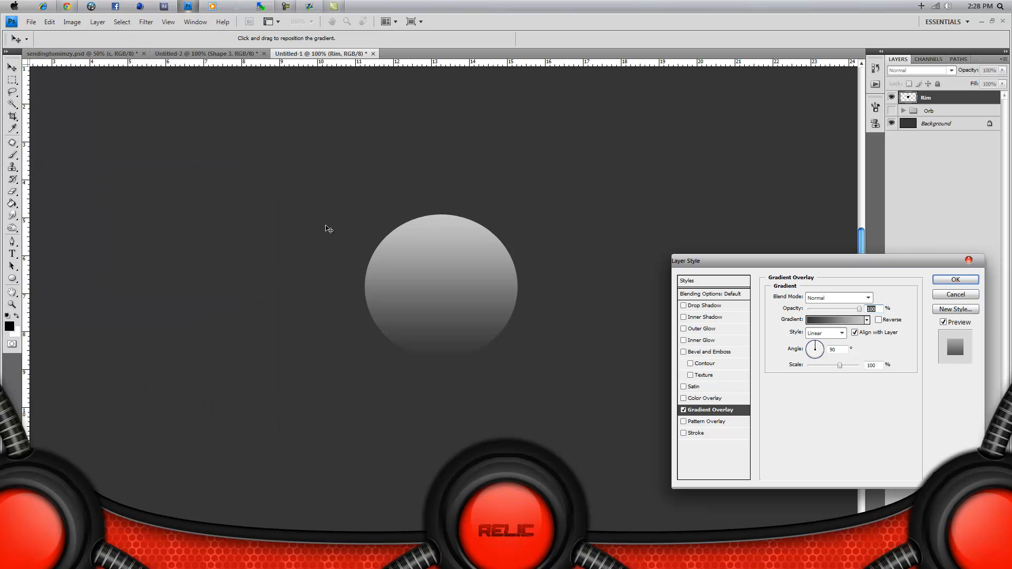
Add a drop shadow to the Rim layer with distance 0 px, spread 20% and size 10 px.
{"action": "left_click", "coordinate": [697, 306]}
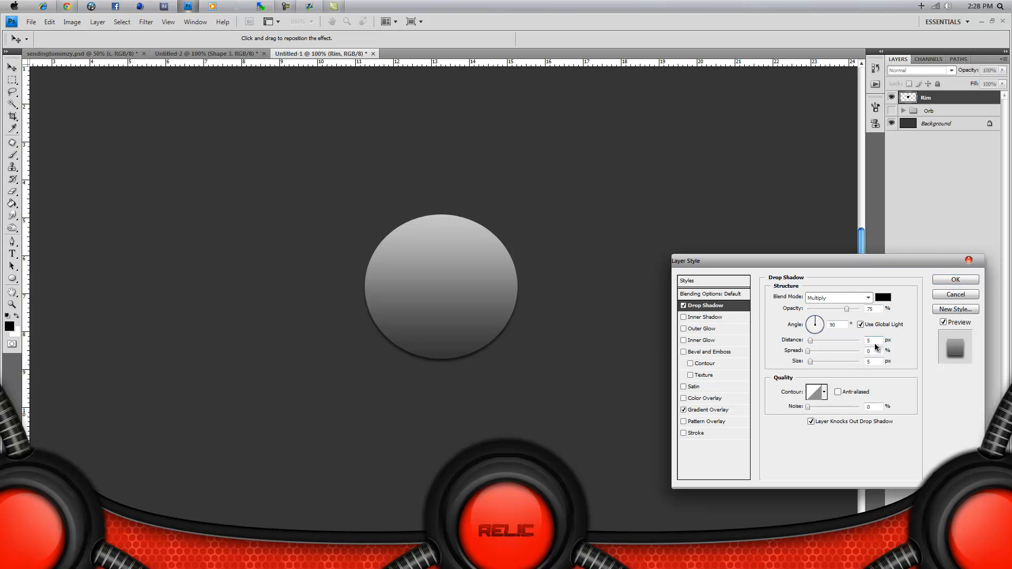
{"action": "double_click", "coordinate": [867, 340]}
{"action": "type", "text": "0"}
{"action": "key", "text": "Tab"}
{"action": "type", "text": "20"}
{"action": "double_click", "coordinate": [867, 362]}
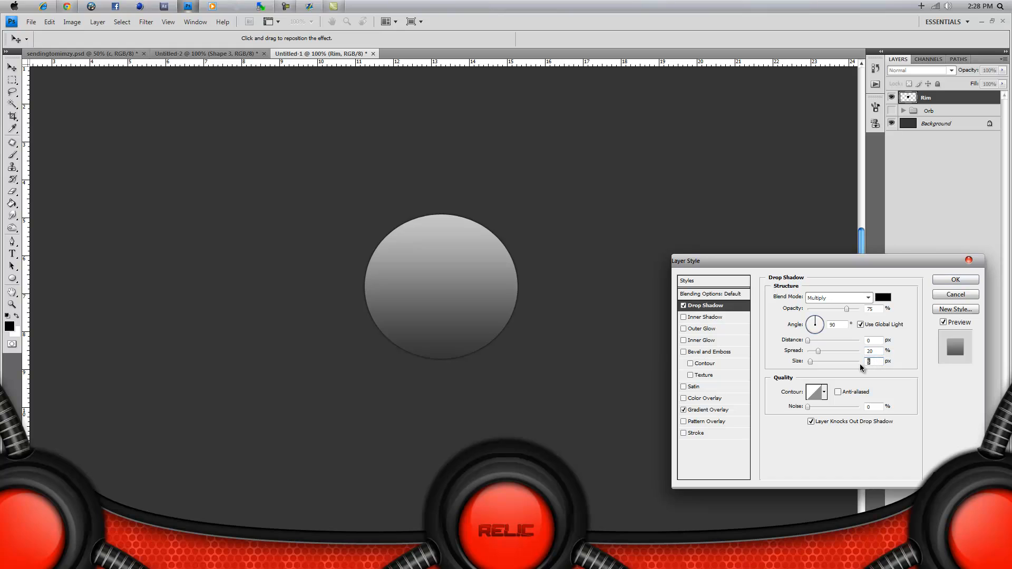
{"action": "type", "text": "10"}
Add a white inner glow to the Rim layer with 10% opacity, 20% choke and 10 px size, and apply the layer style.
{"action": "left_click", "coordinate": [706, 341]}
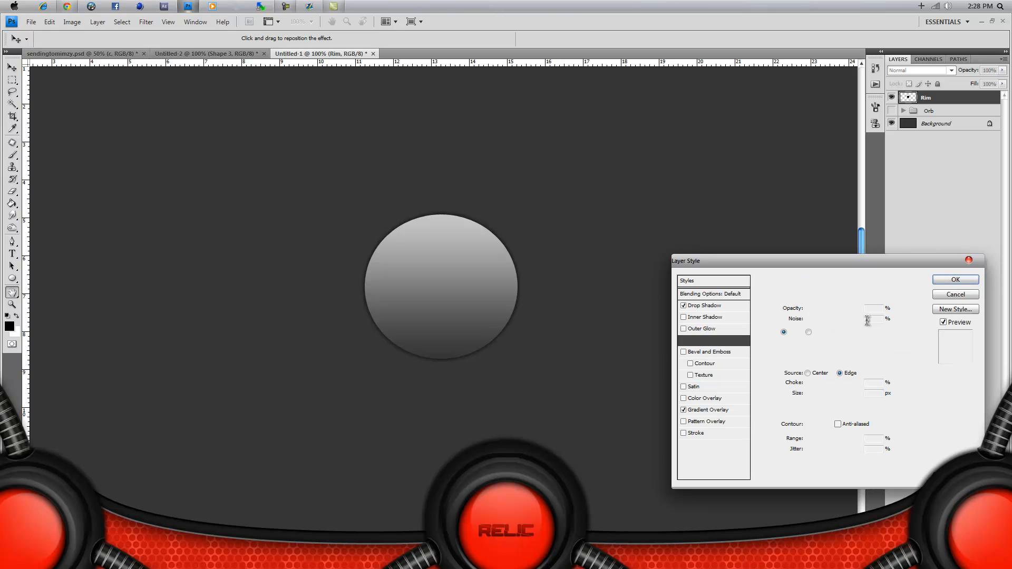
{"action": "type", "text": "10"}
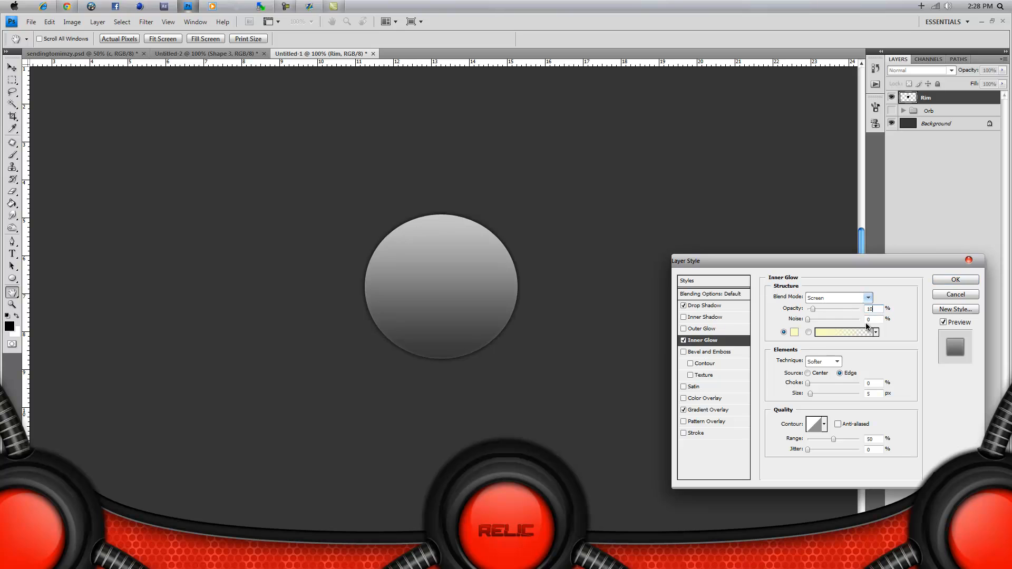
{"action": "left_click", "coordinate": [797, 333]}
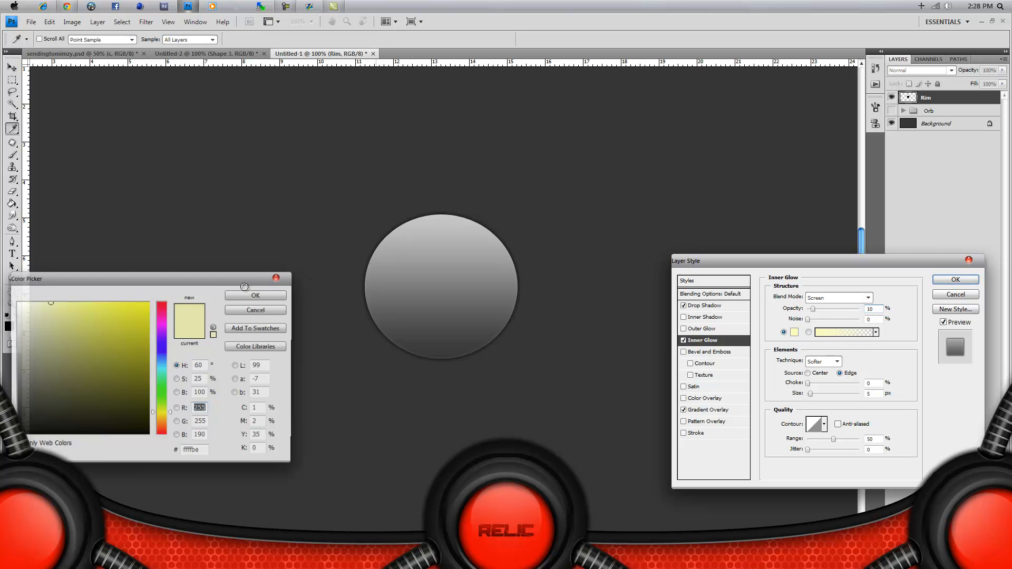
{"action": "left_click", "coordinate": [16, 303]}
{"action": "left_click", "coordinate": [266, 294]}
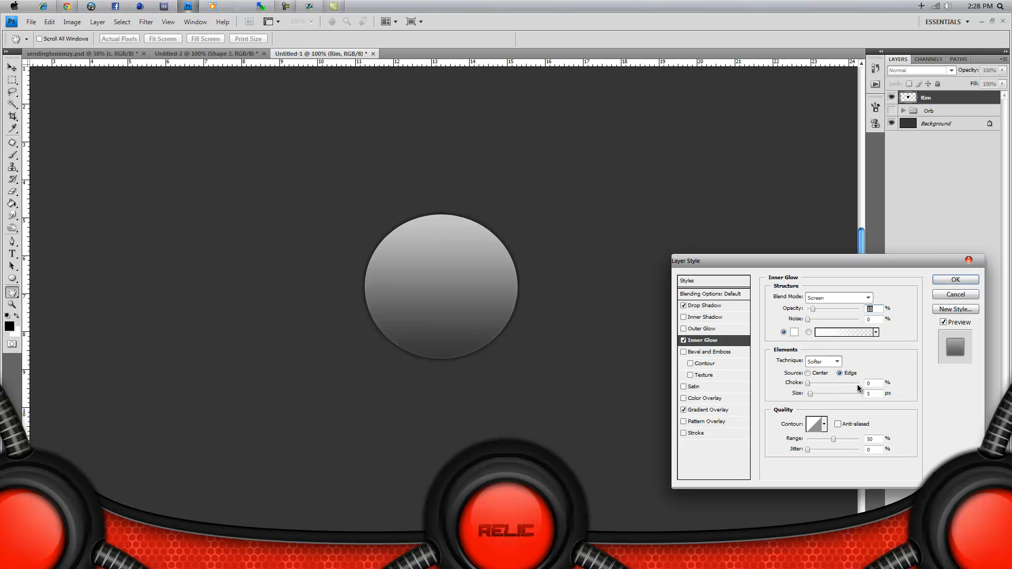
{"action": "double_click", "coordinate": [868, 383]}
{"action": "type", "text": "20"}
{"action": "key", "text": "Tab"}
{"action": "type", "text": "10"}
{"action": "left_click", "coordinate": [951, 279]}
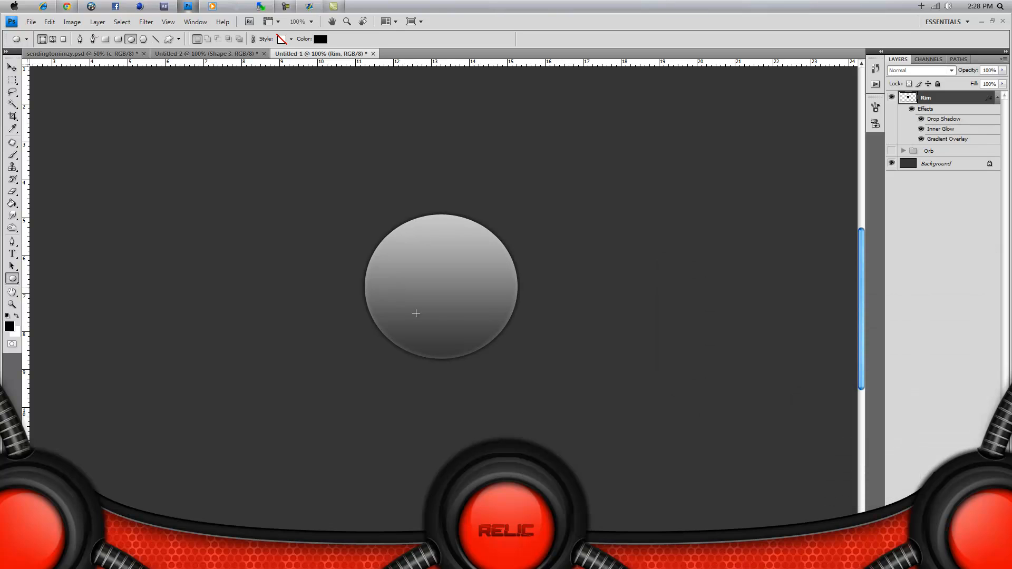
Duplicate the Rim layer and clear the layer style from the copy.
{"action": "left_click", "coordinate": [997, 97]}
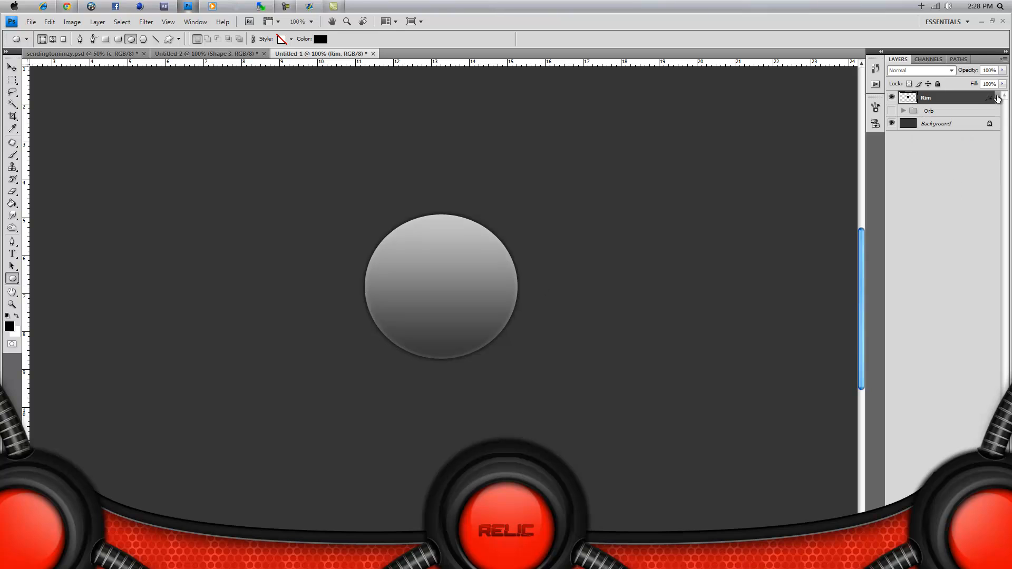
{"action": "left_click_drag", "start_coordinate": [968, 104], "coordinate": [981, 551]}
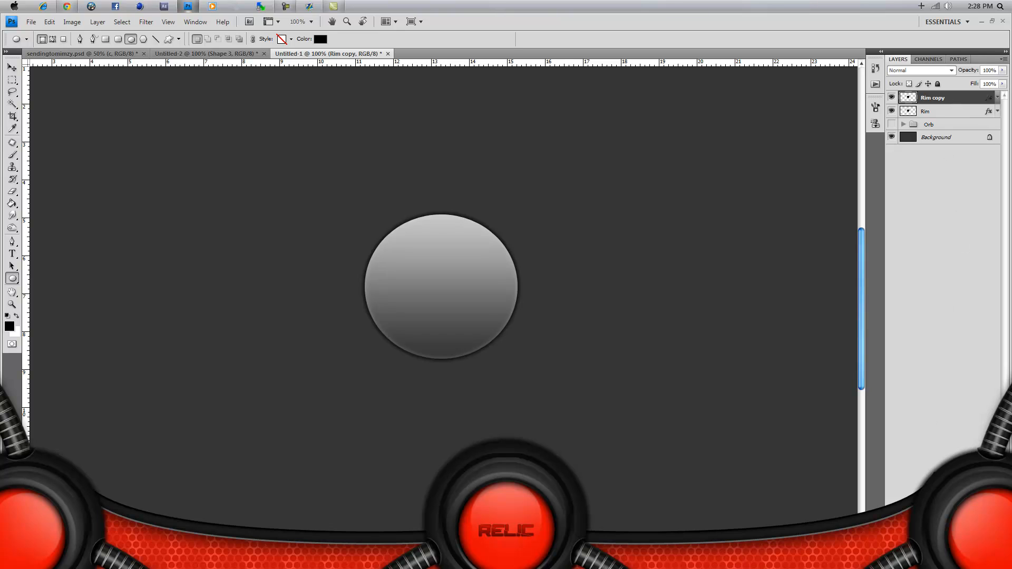
{"action": "right_click", "coordinate": [954, 101]}
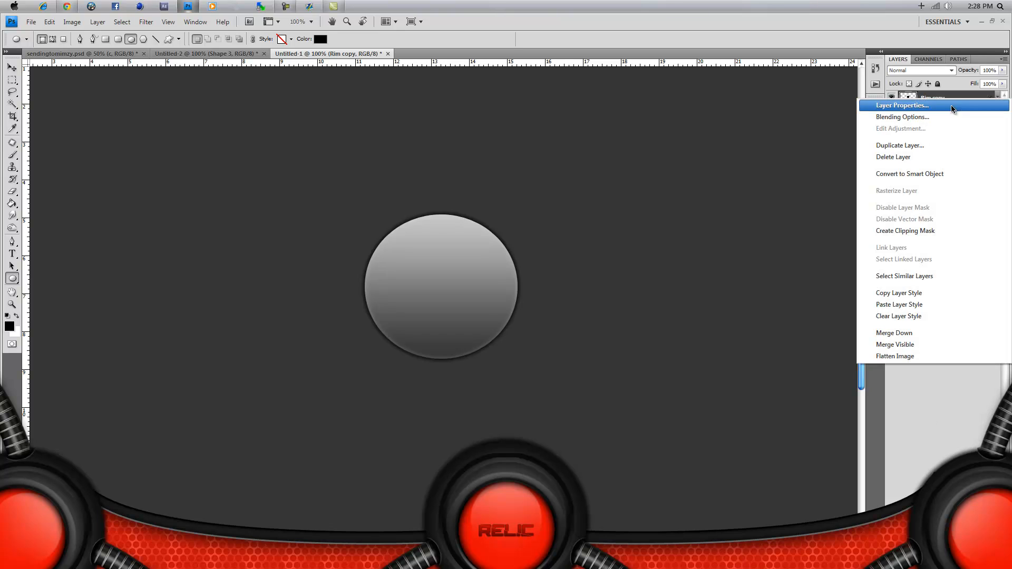
{"action": "left_click", "coordinate": [905, 317]}
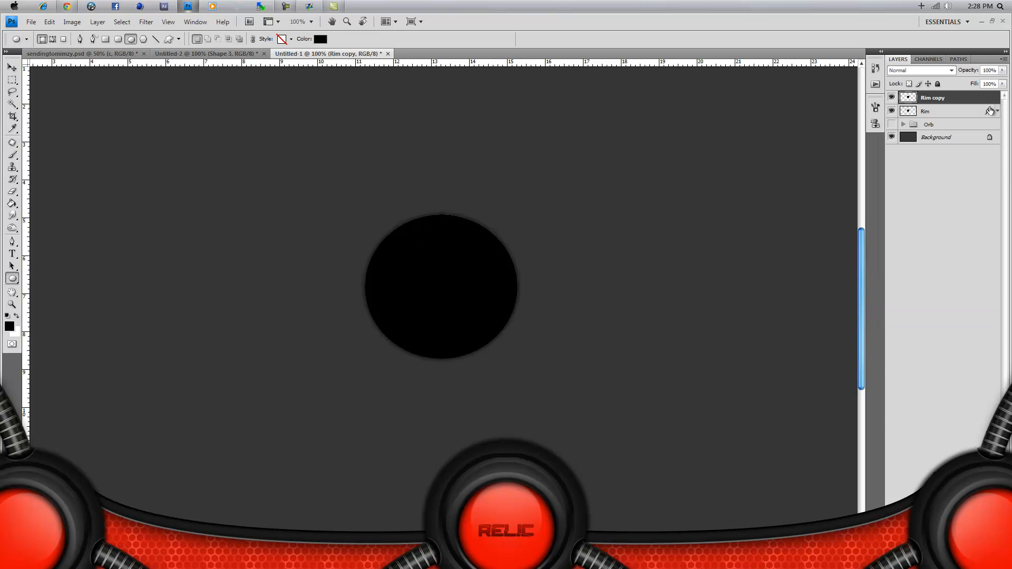
Scale the Rim copy circle proportionally about its centre to about 80%.
{"action": "left_click", "coordinate": [11, 68]}
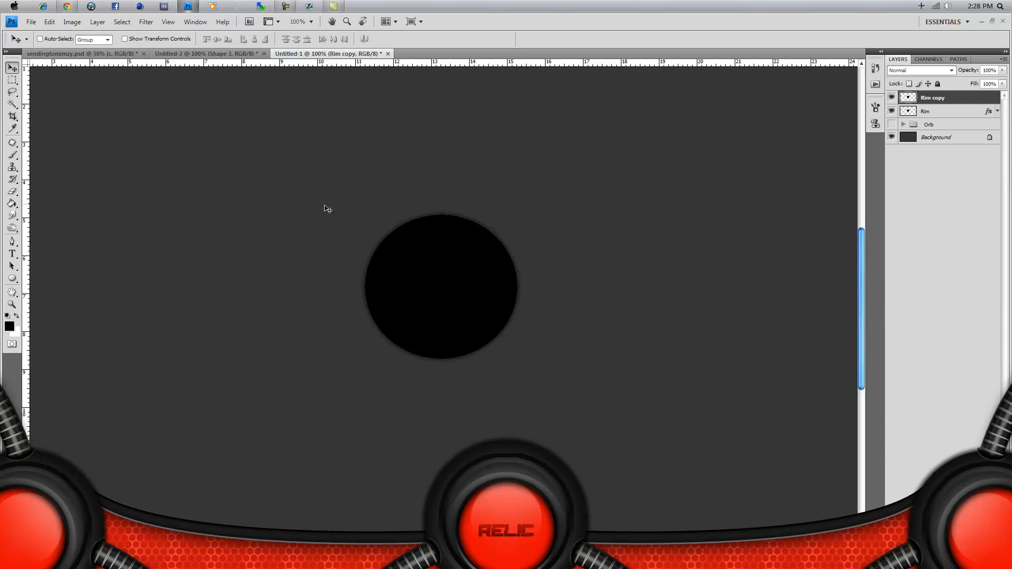
{"action": "key", "text": "ctrl+t"}
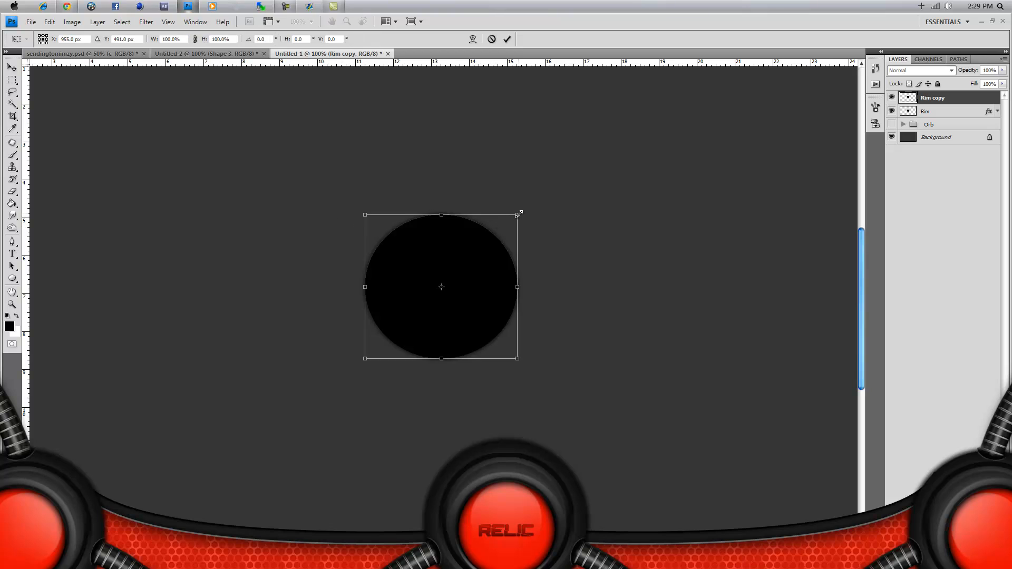
{"action": "left_click_drag", "start_coordinate": [518, 214], "coordinate": [507, 232]}
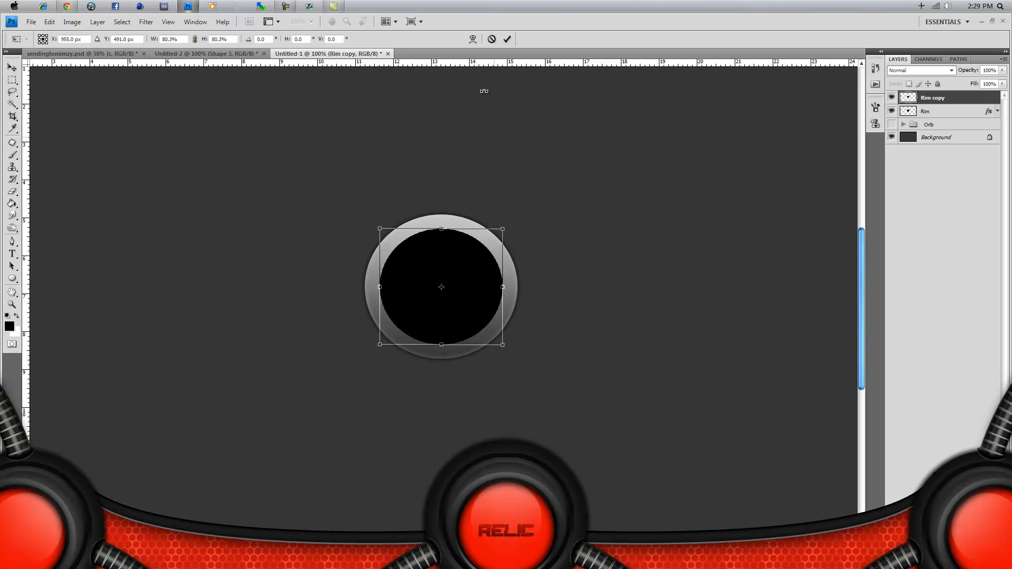
{"action": "left_click", "coordinate": [506, 39]}
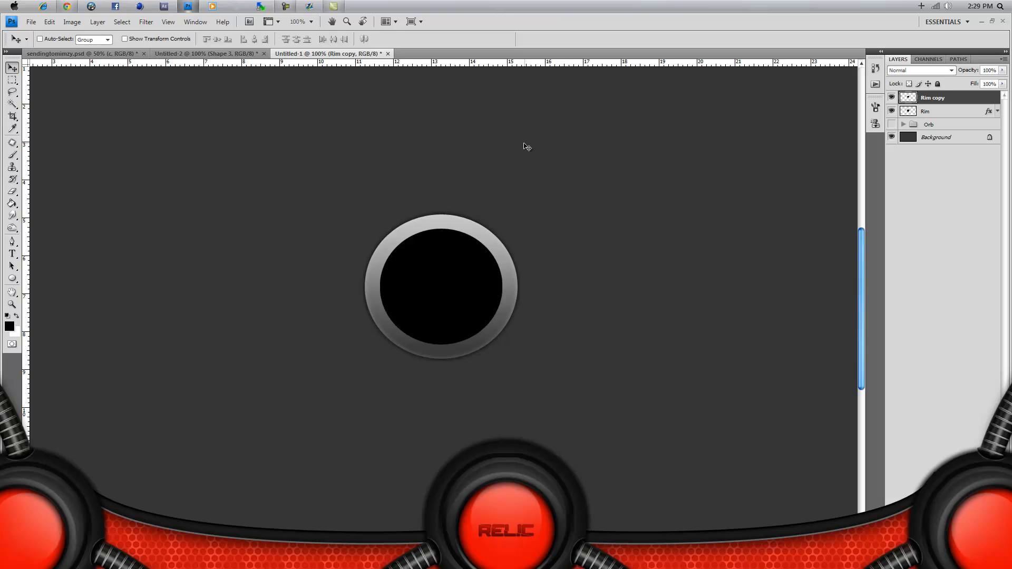
Add a reversed black-to-white linear gradient overlay to the Rim copy layer and shift the gradient slightly downward.
{"action": "double_click", "coordinate": [968, 102]}
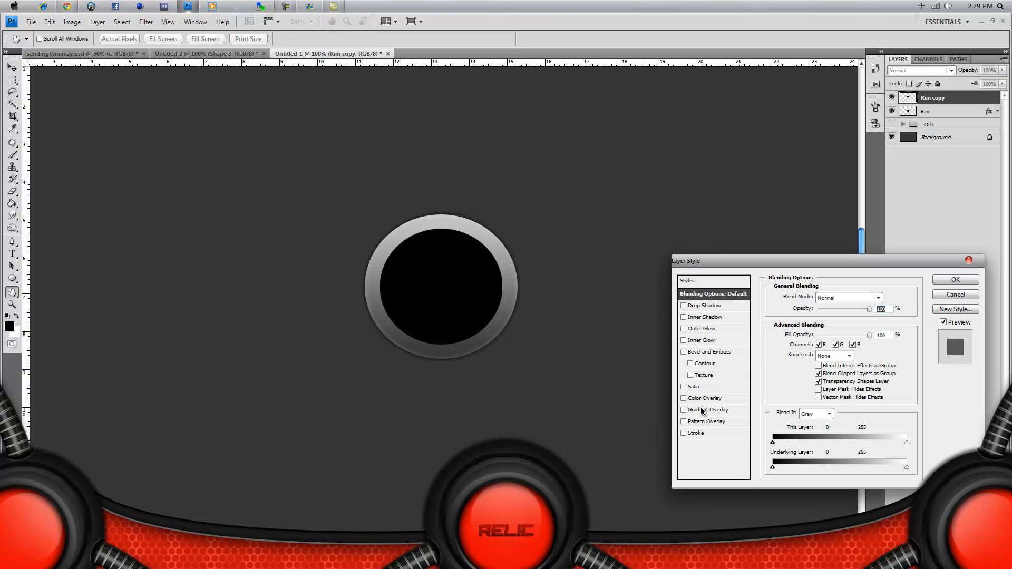
{"action": "left_click", "coordinate": [701, 411]}
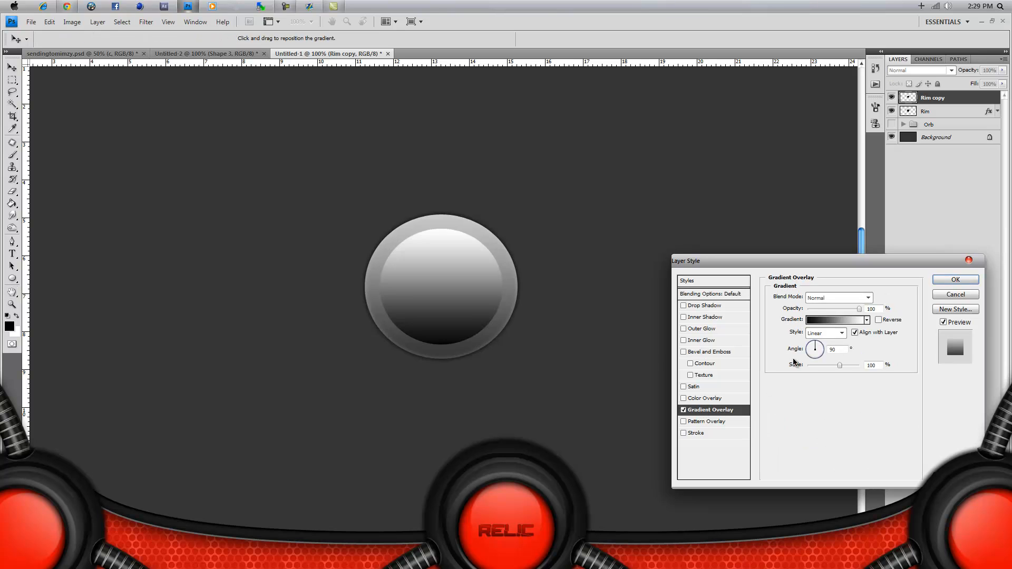
{"action": "left_click", "coordinate": [878, 320]}
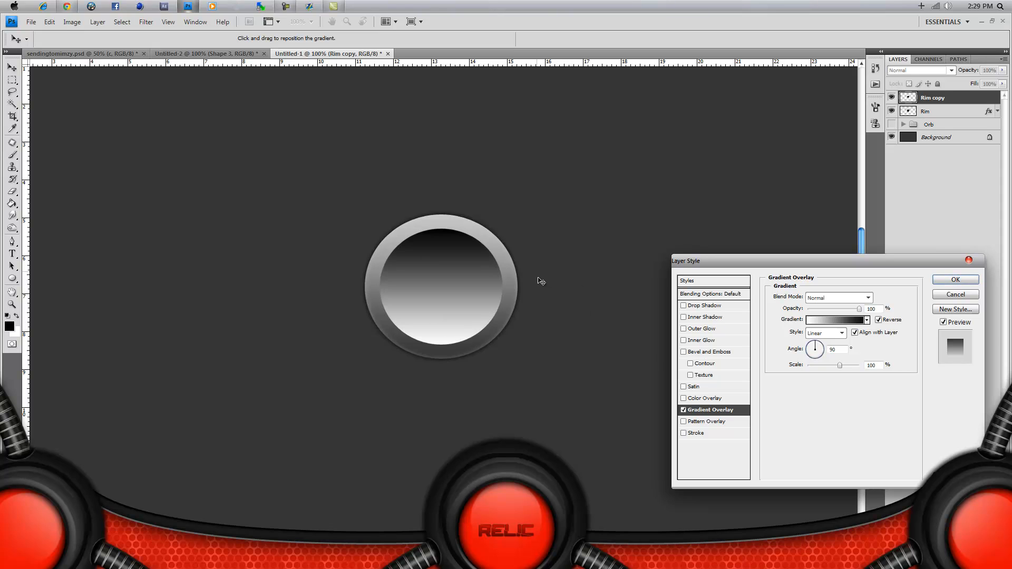
{"action": "left_click_drag", "start_coordinate": [541, 286], "coordinate": [541, 289]}
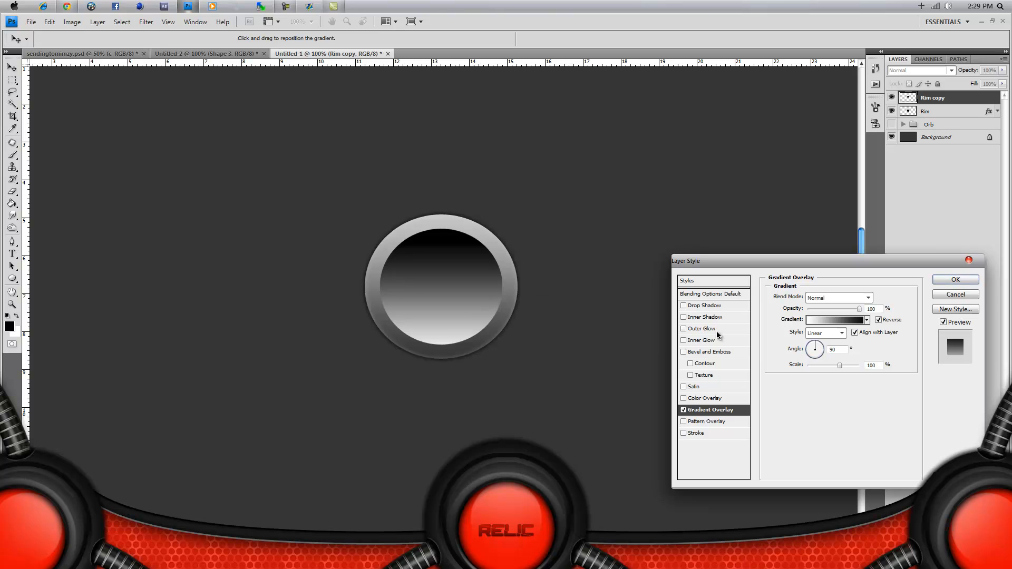
Add a white outer glow to the Rim copy layer with 10% opacity, 20% spread and 10 px size, and apply the layer style.
{"action": "left_click", "coordinate": [701, 329]}
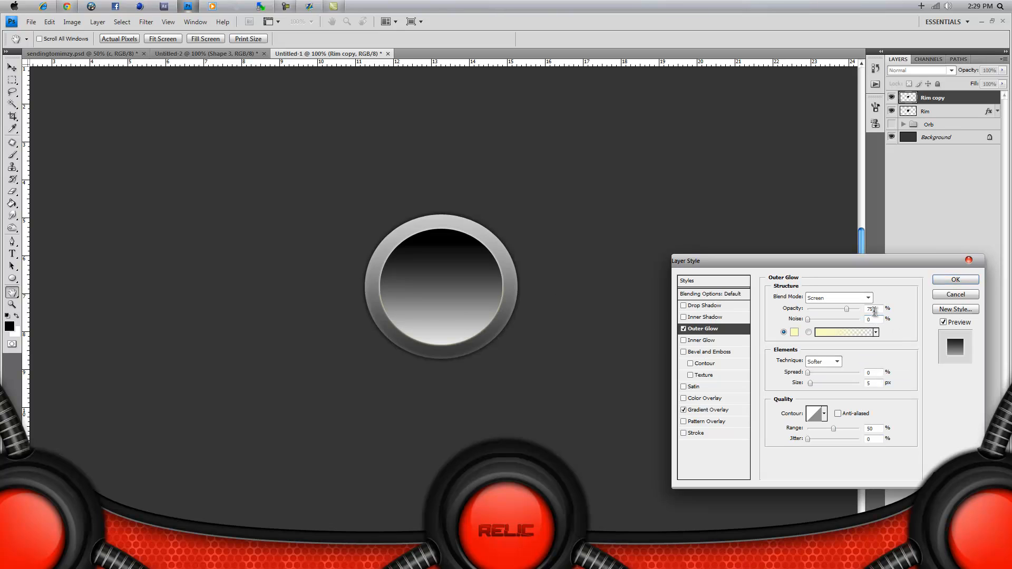
{"action": "left_click", "coordinate": [794, 332]}
{"action": "left_click_drag", "start_coordinate": [93, 319], "coordinate": [2, 295]}
{"action": "left_click", "coordinate": [270, 295]}
{"action": "double_click", "coordinate": [871, 309]}
{"action": "type", "text": "10"}
{"action": "double_click", "coordinate": [874, 373]}
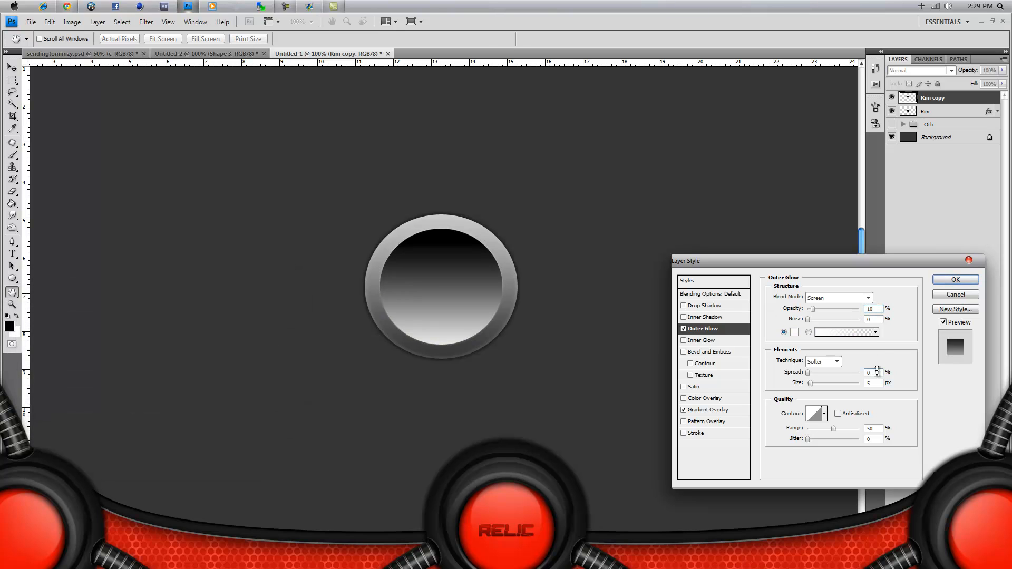
{"action": "type", "text": "20"}
{"action": "double_click", "coordinate": [875, 385]}
{"action": "type", "text": "10"}
{"action": "left_click", "coordinate": [949, 280]}
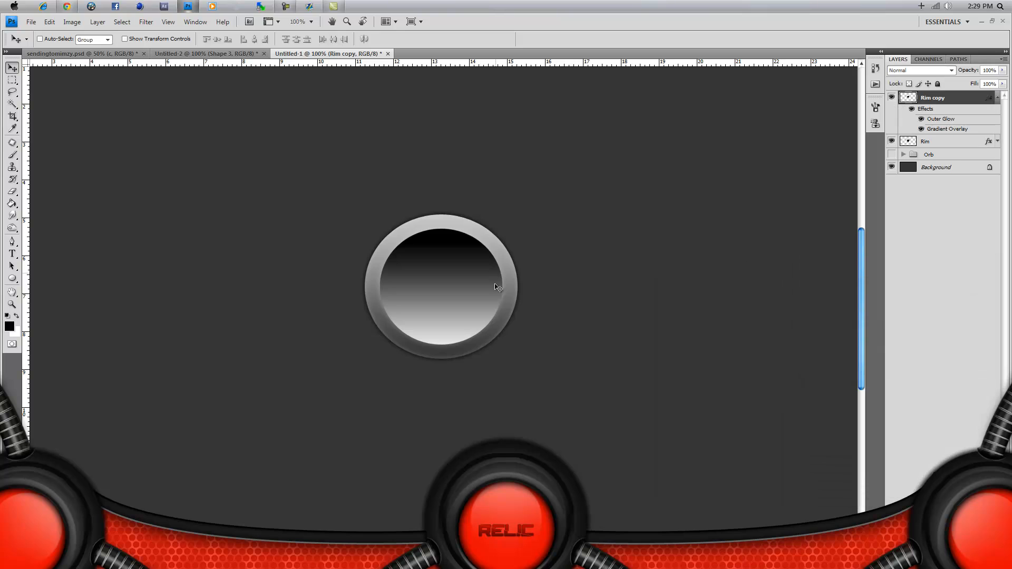
{"action": "left_click", "coordinate": [997, 98]}
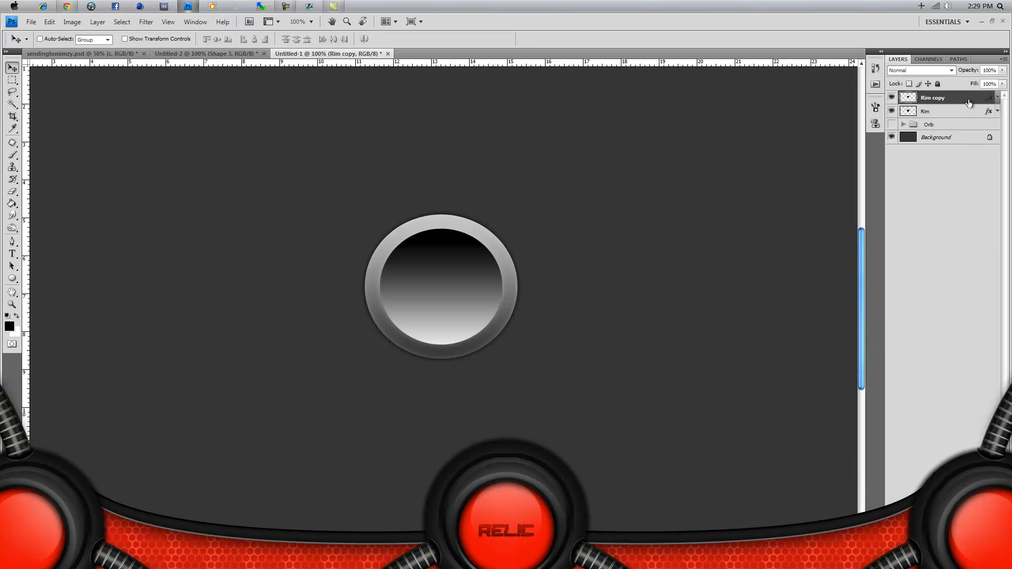
Duplicate the Rim copy layer, rename the duplicate orb, and clear its layer style.
{"action": "left_click_drag", "start_coordinate": [962, 102], "coordinate": [982, 548]}
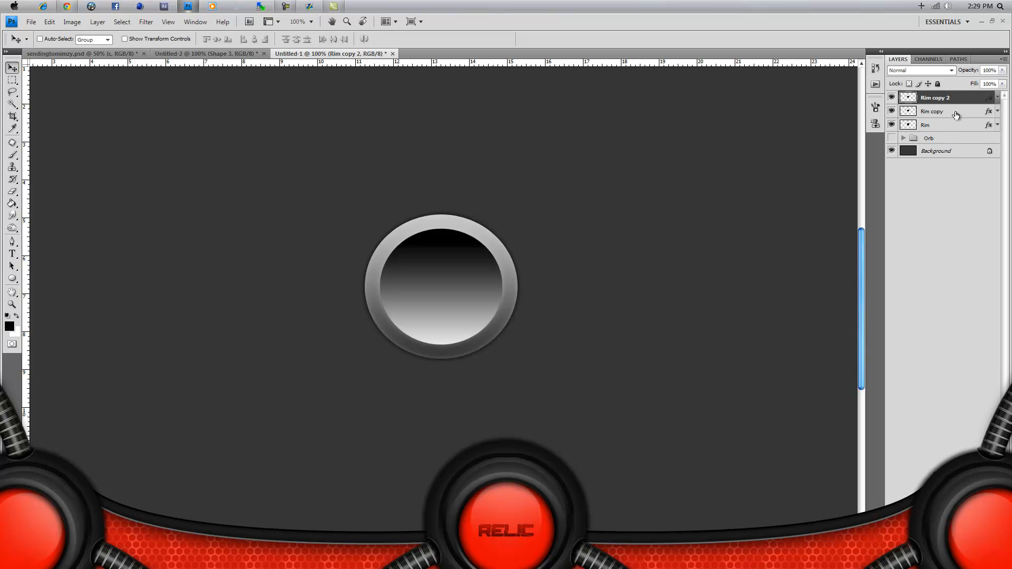
{"action": "double_click", "coordinate": [932, 98]}
{"action": "type", "text": "c"}
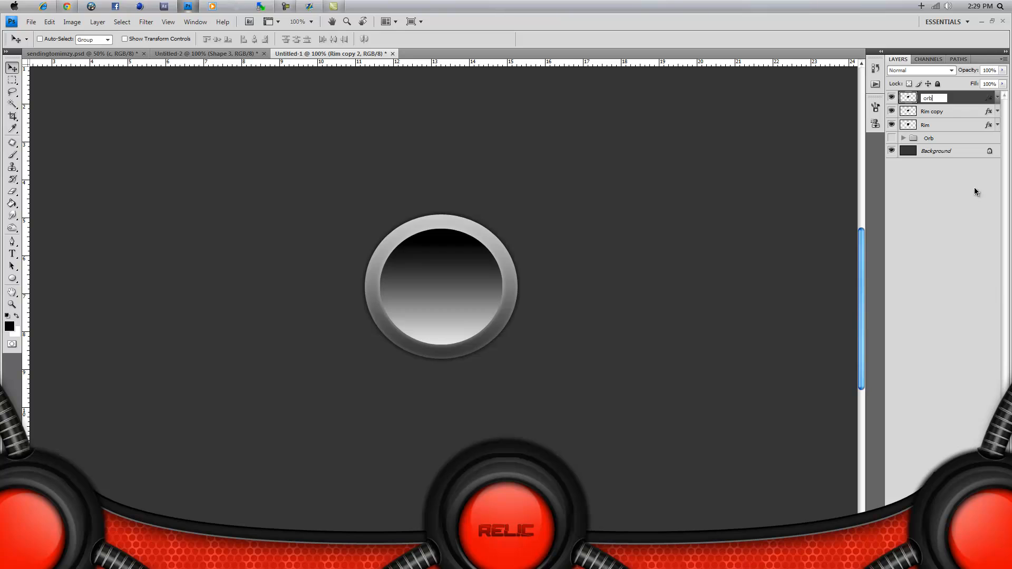
{"action": "left_click", "coordinate": [964, 101]}
{"action": "right_click", "coordinate": [967, 101]}
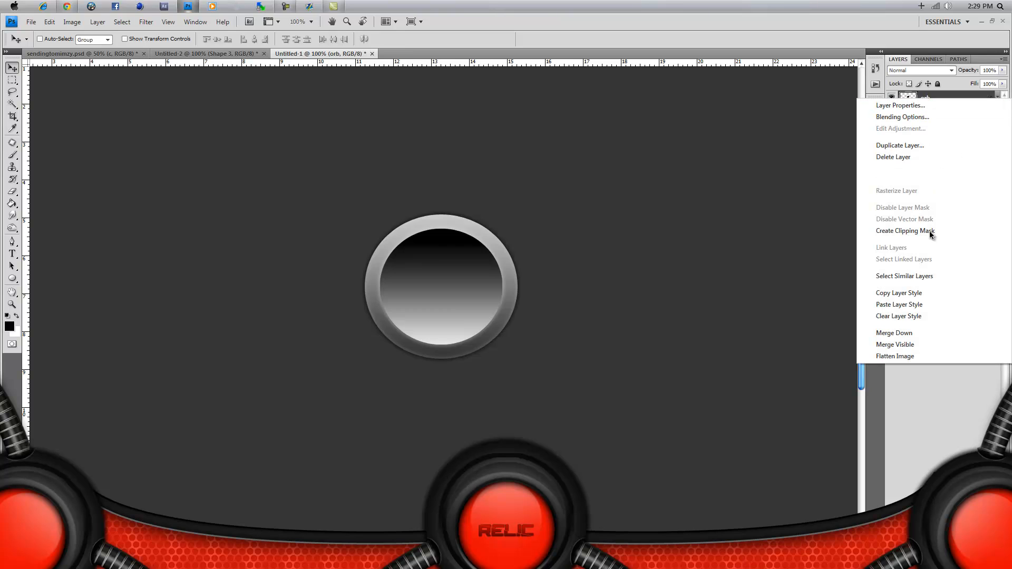
{"action": "left_click", "coordinate": [901, 315]}
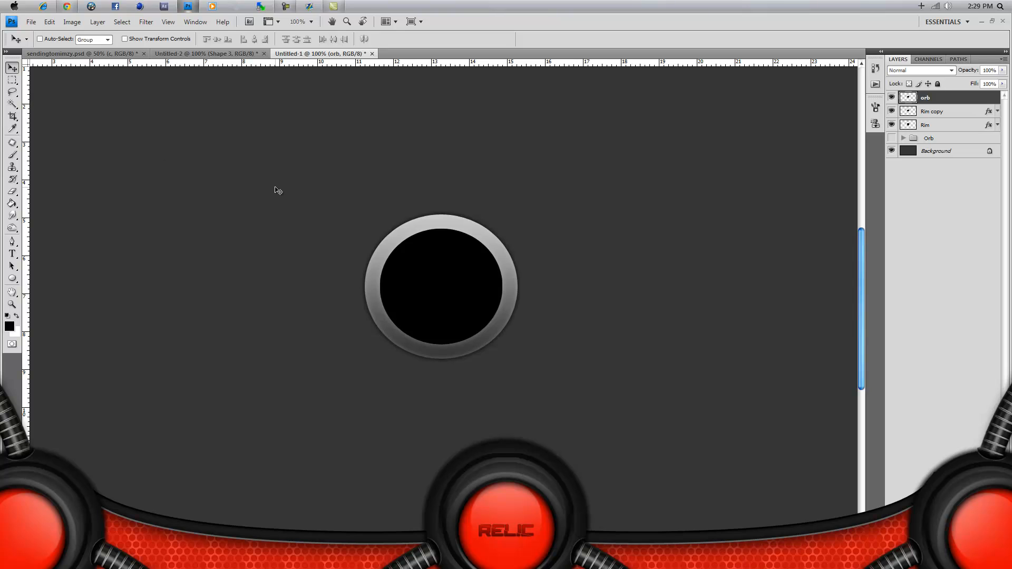
Scale the orb circle proportionally about its centre to about 92.6%.
{"action": "key", "text": "ctrl+t"}
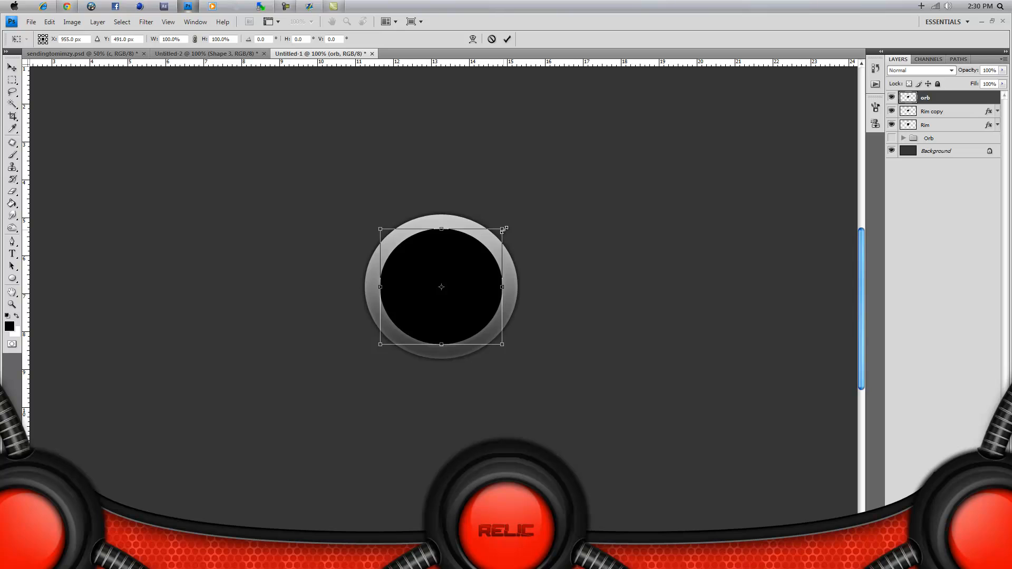
{"action": "left_click_drag", "start_coordinate": [503, 230], "coordinate": [501, 234]}
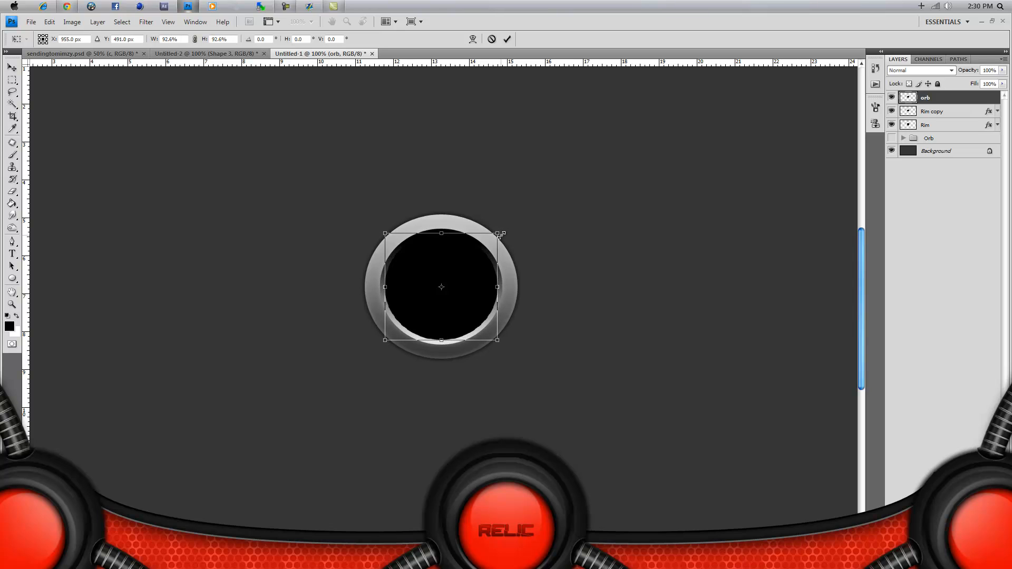
{"action": "left_click", "coordinate": [507, 39]}
Give the orb layer a red colour overlay and an inner shadow with 0 px distance, 20% choke and 40 px size.
{"action": "double_click", "coordinate": [974, 99]}
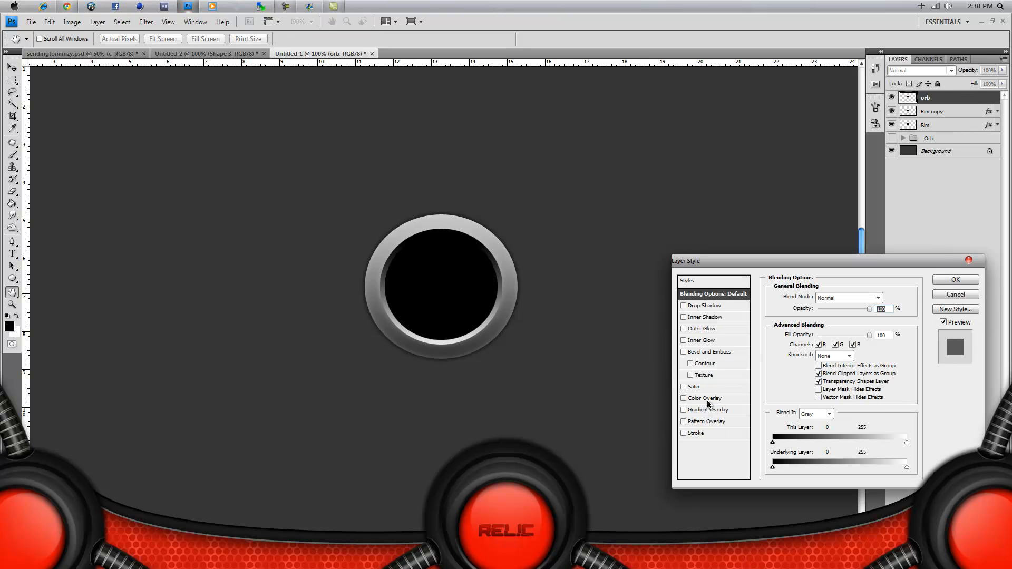
{"action": "left_click", "coordinate": [706, 399]}
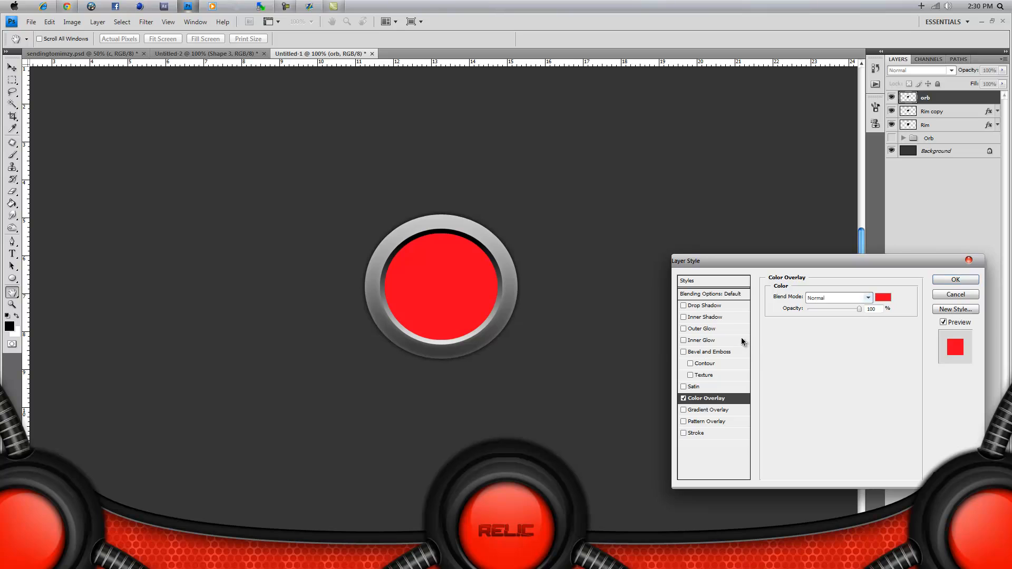
{"action": "left_click", "coordinate": [715, 317]}
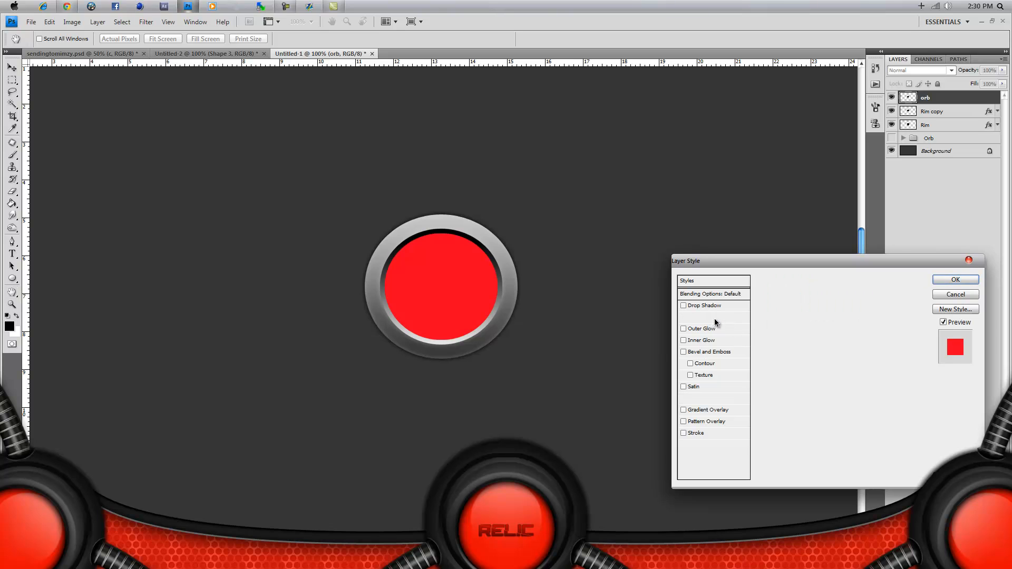
{"action": "double_click", "coordinate": [871, 341]}
{"action": "type", "text": "0"}
{"action": "double_click", "coordinate": [874, 351]}
{"action": "type", "text": "20"}
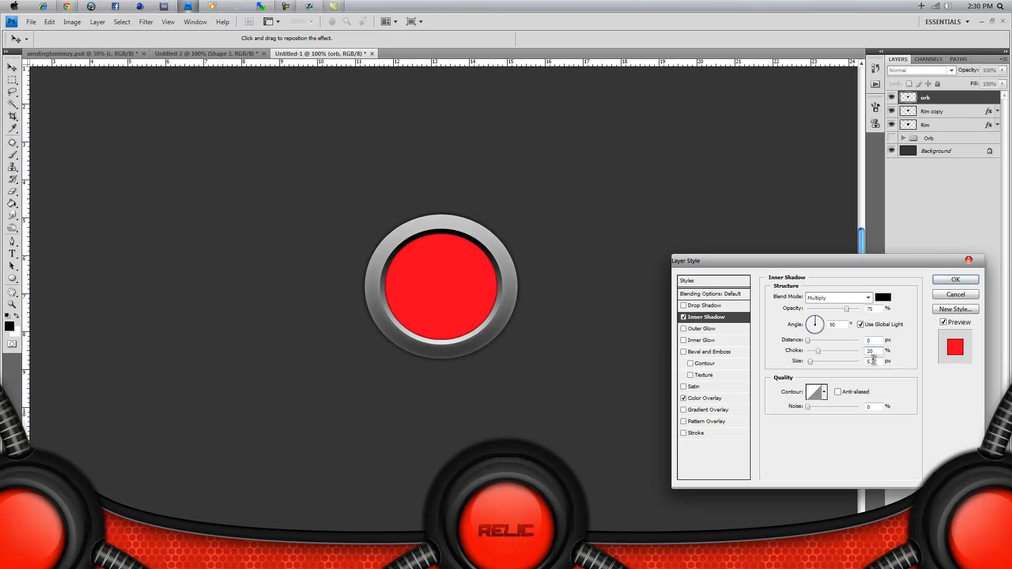
{"action": "type", "text": "40"}
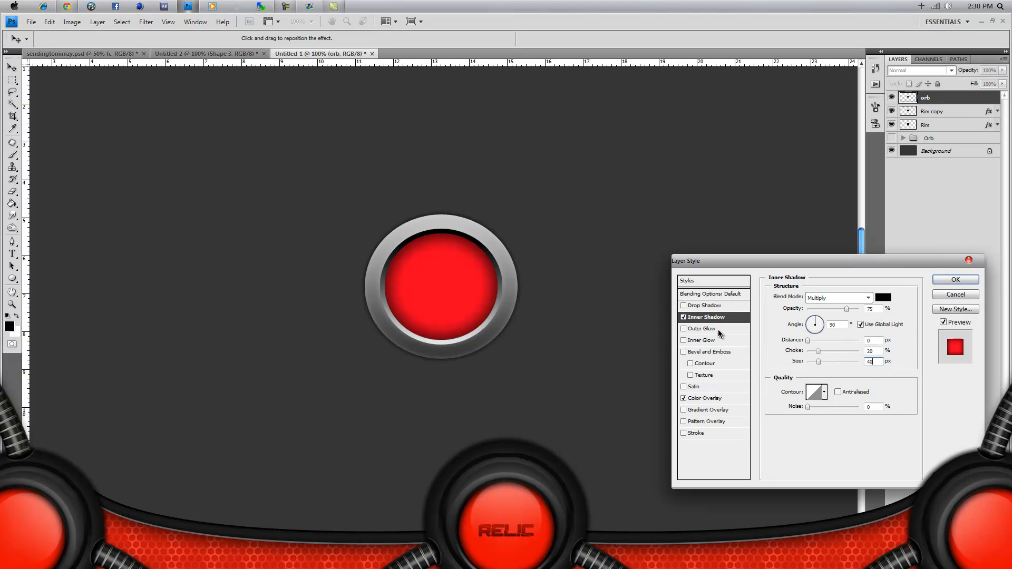
Add a Normal-mode drop shadow to the orb layer with 100% opacity, 0 px distance, 20% spread and 20 px size, and apply the style.
{"action": "left_click", "coordinate": [707, 306]}
{"action": "double_click", "coordinate": [873, 341]}
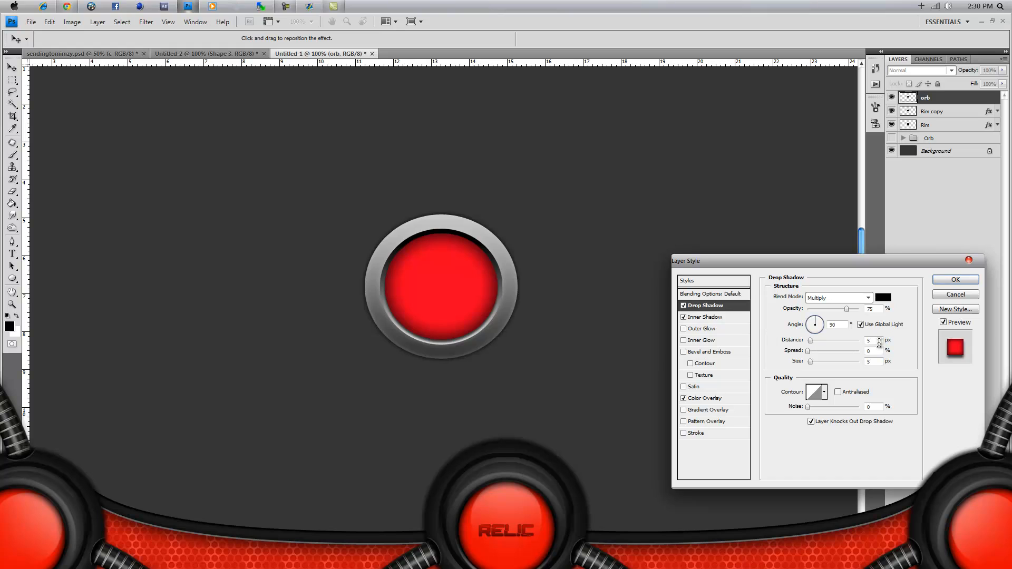
{"action": "type", "text": "0"}
{"action": "double_click", "coordinate": [875, 351]}
{"action": "type", "text": "20"}
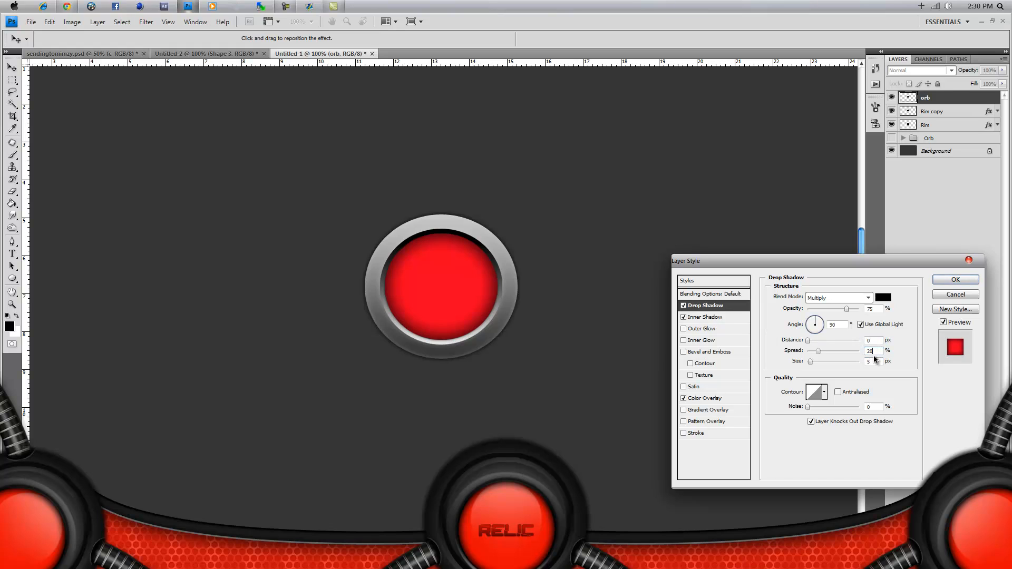
{"action": "double_click", "coordinate": [875, 361]}
{"action": "type", "text": "20"}
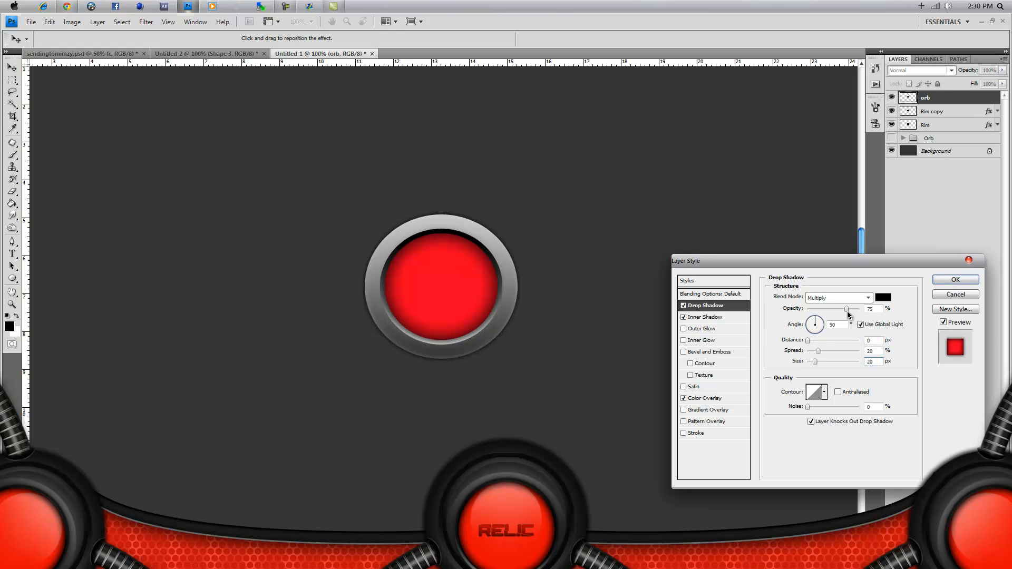
{"action": "left_click_drag", "start_coordinate": [848, 309], "coordinate": [875, 311]}
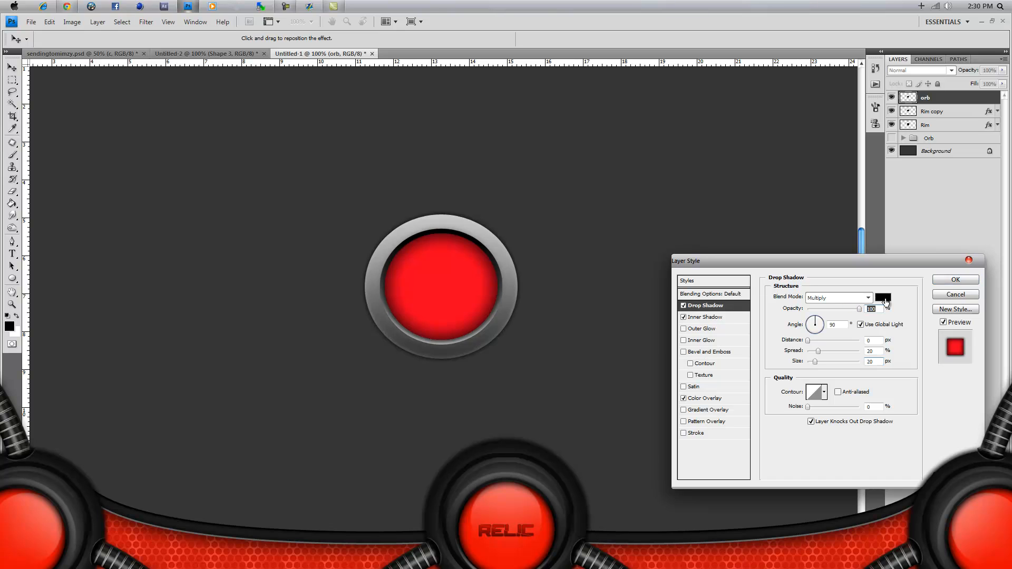
{"action": "left_click", "coordinate": [825, 300]}
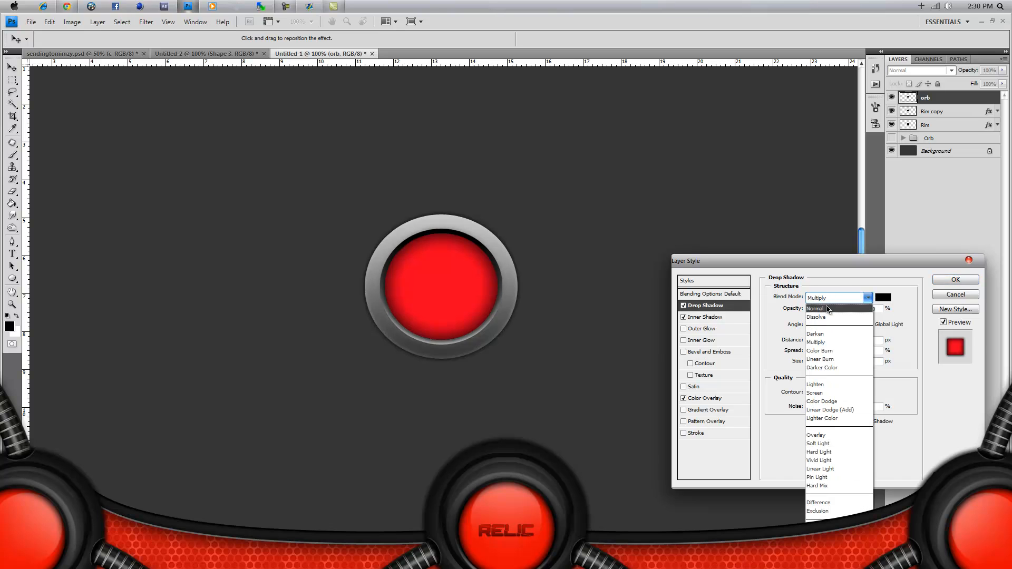
{"action": "left_click", "coordinate": [826, 308]}
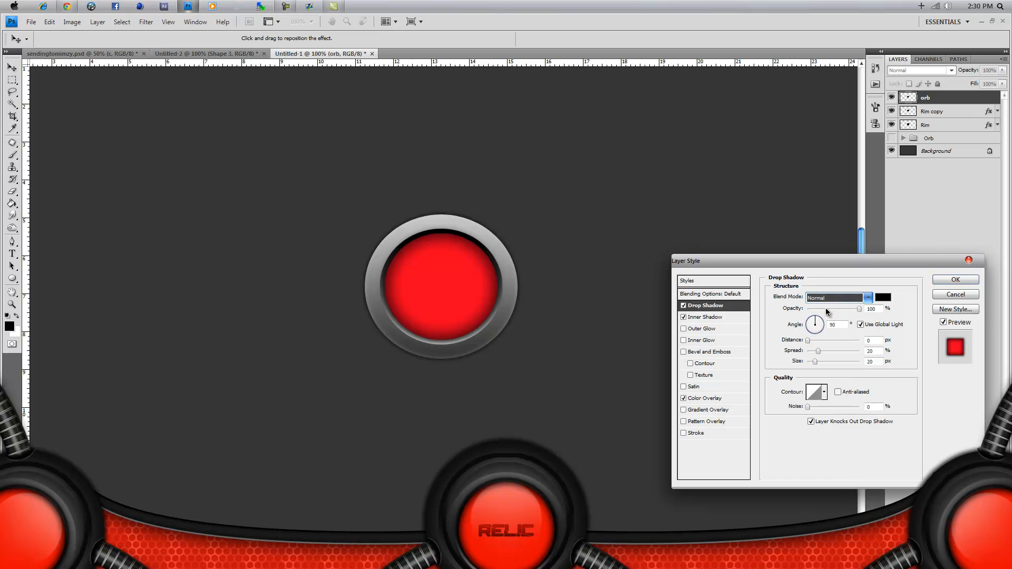
{"action": "left_click", "coordinate": [936, 280]}
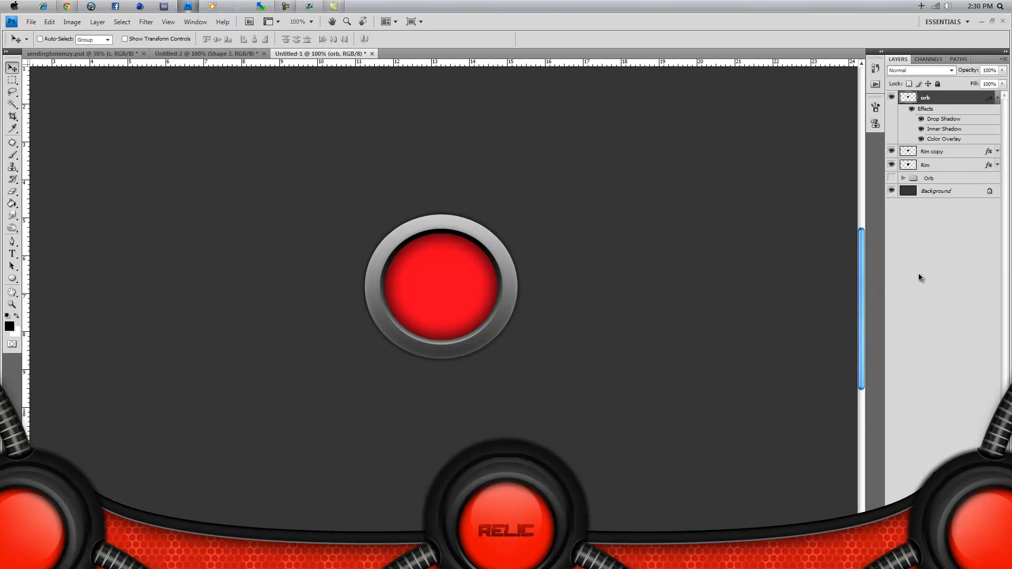
{"action": "left_click", "coordinate": [996, 99]}
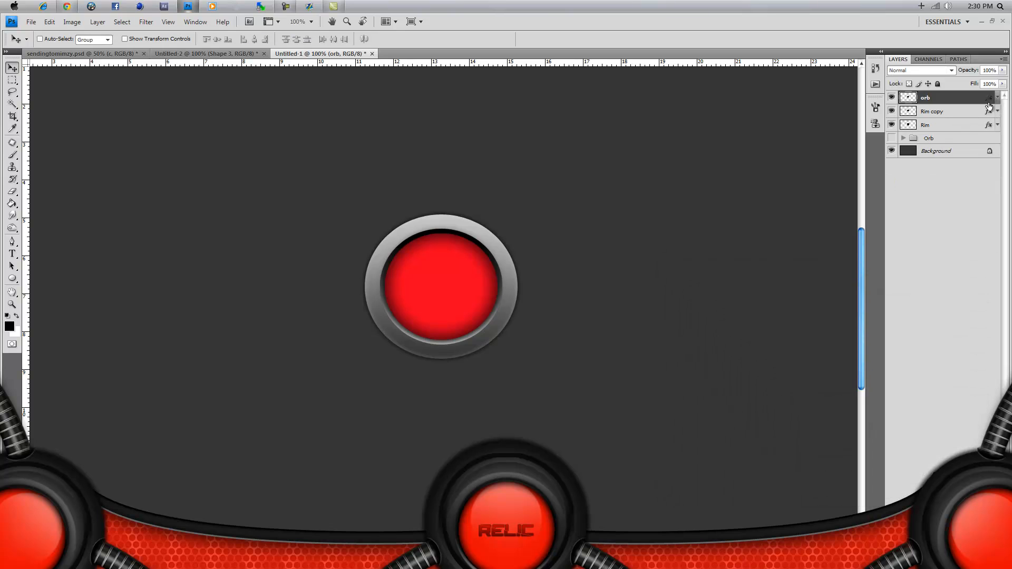
Create a new layer directly above the Rim layer and place a horizontal guide through the button's centre.
{"action": "left_click", "coordinate": [940, 127]}
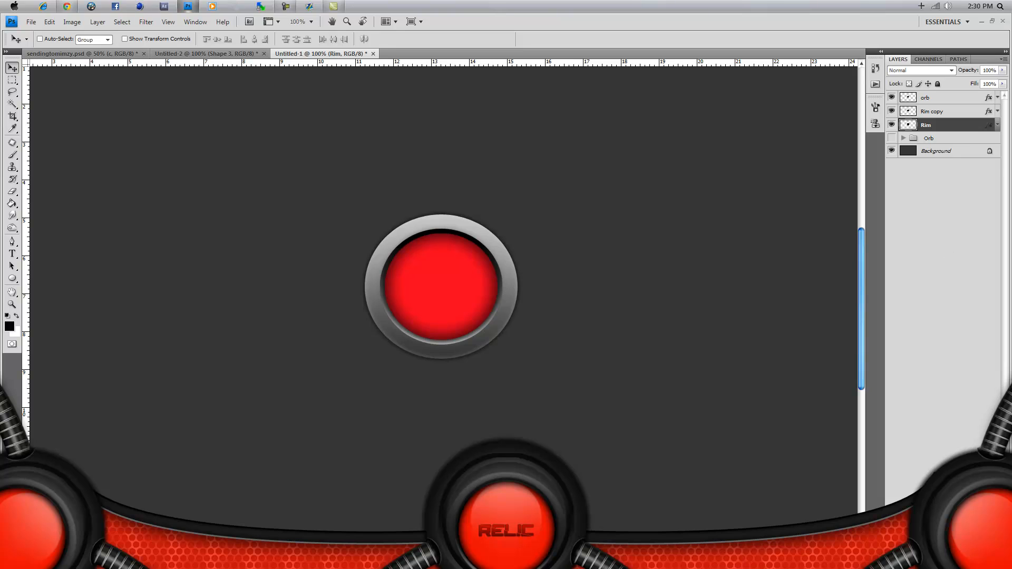
{"action": "key", "text": "ctrl+shift+alt+n"}
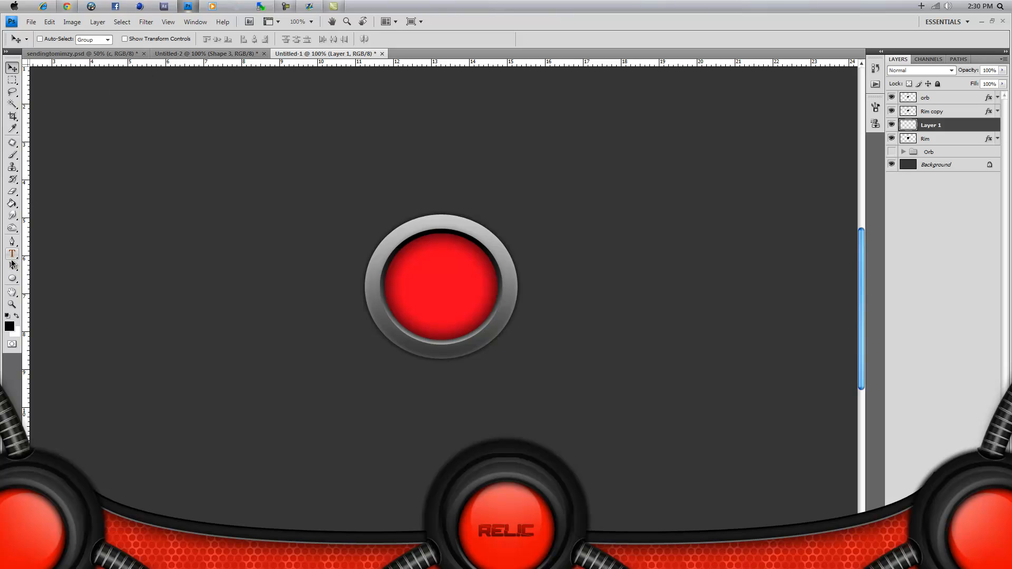
{"action": "left_click", "coordinate": [13, 153]}
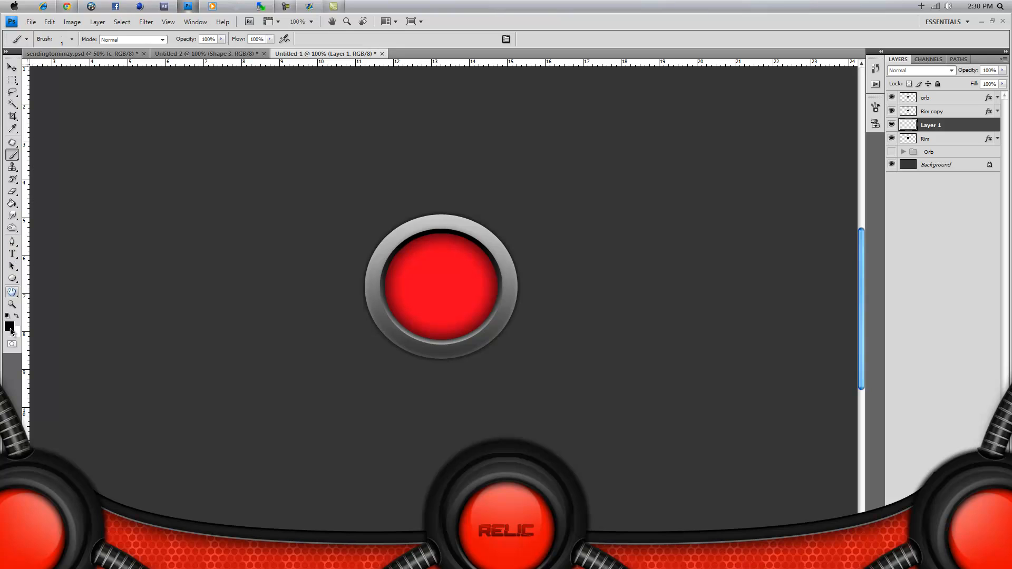
{"action": "left_click", "coordinate": [12, 244]}
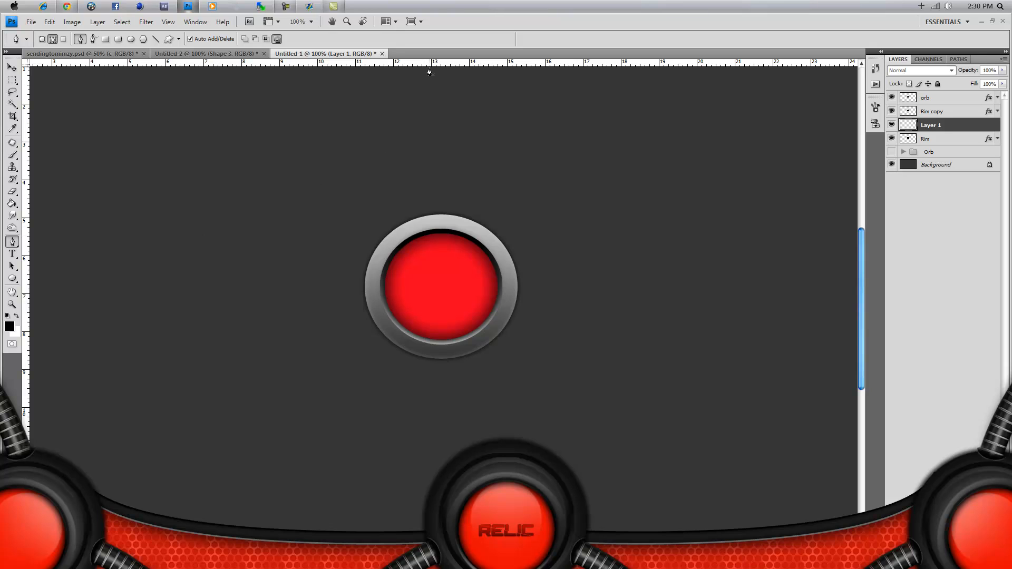
{"action": "left_click_drag", "start_coordinate": [430, 69], "coordinate": [430, 288]}
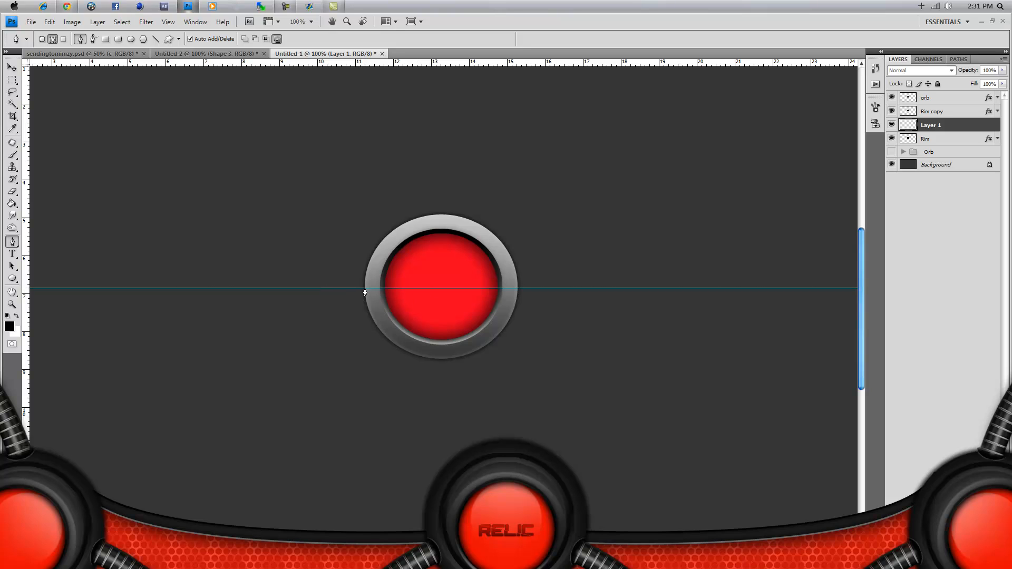
Draw a straight horizontal path across the rim along the guide, stroke it with the black brush without simulated pressure, and delete the path.
{"action": "left_click", "coordinate": [516, 290]}
{"action": "right_click", "coordinate": [512, 281]}
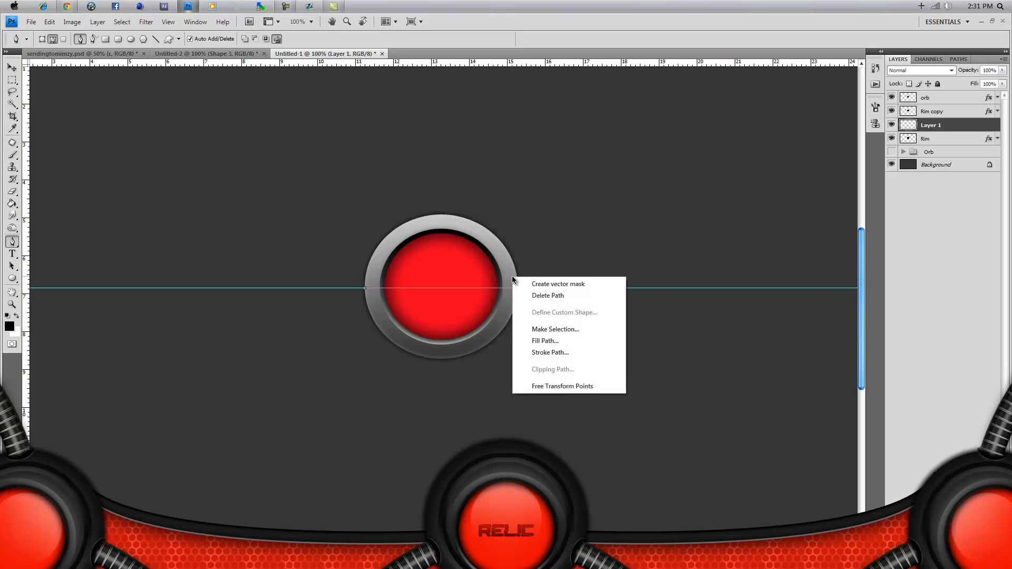
{"action": "left_click", "coordinate": [542, 353]}
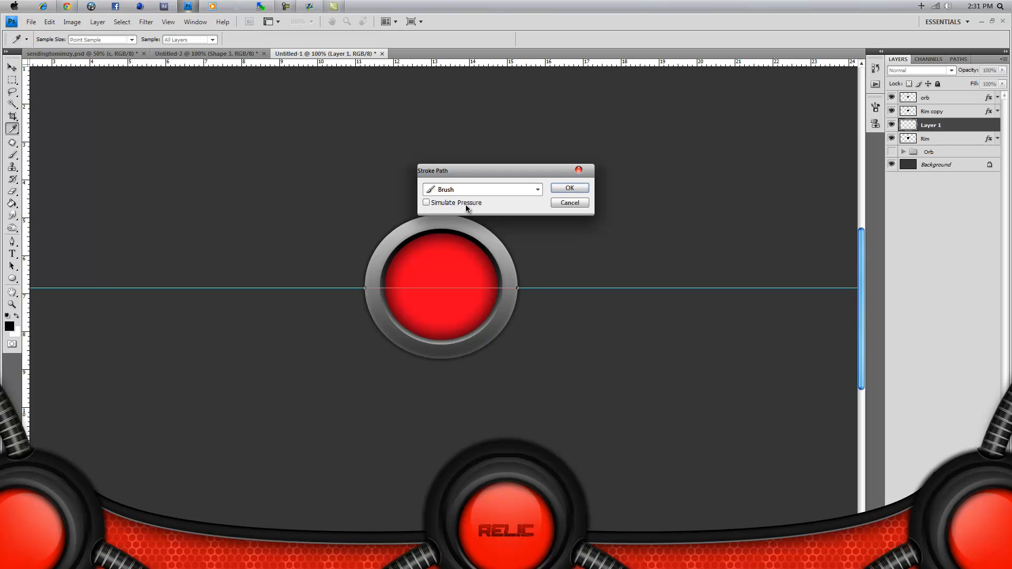
{"action": "left_click", "coordinate": [569, 188]}
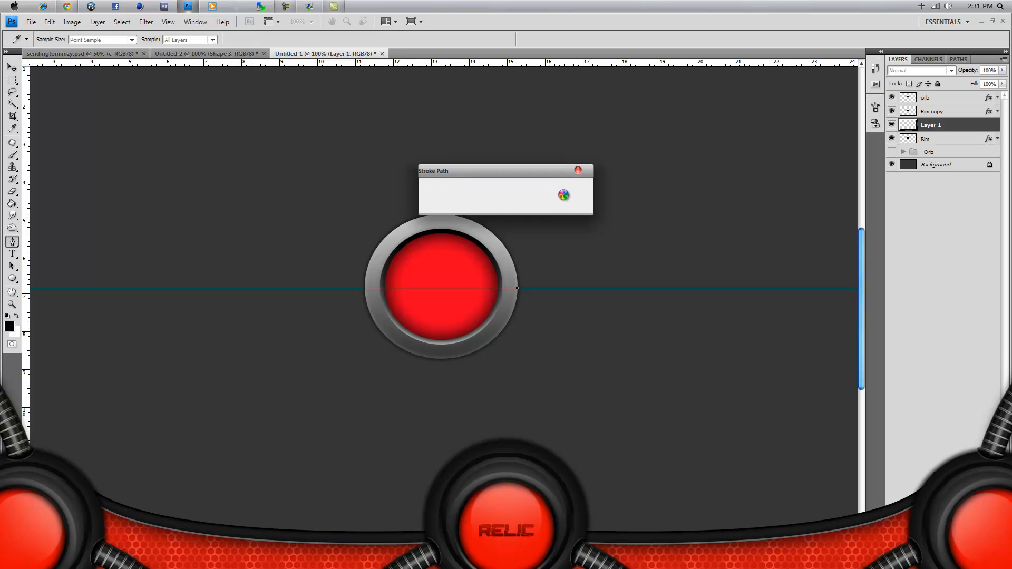
{"action": "key", "text": "p"}
{"action": "right_click", "coordinate": [508, 268]}
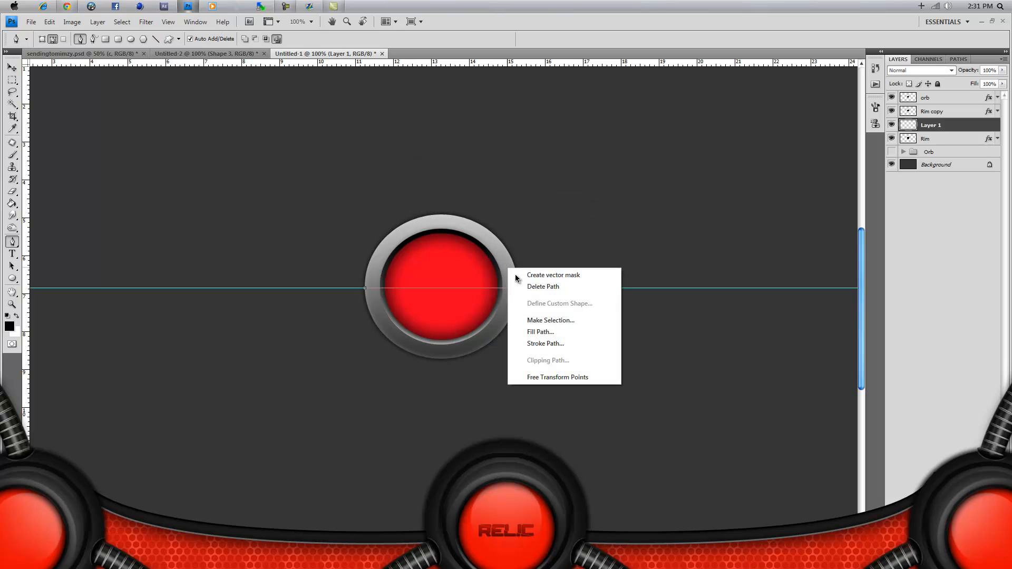
{"action": "left_click", "coordinate": [527, 285]}
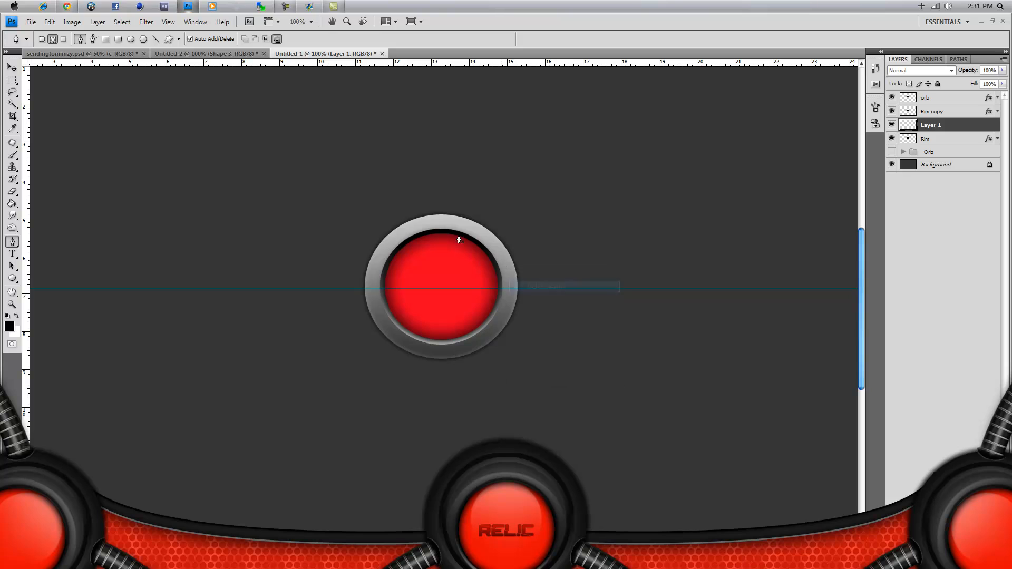
Clear the horizontal guide from the canvas and switch to the Move tool.
{"action": "left_click", "coordinate": [168, 22]}
{"action": "left_click", "coordinate": [184, 223]}
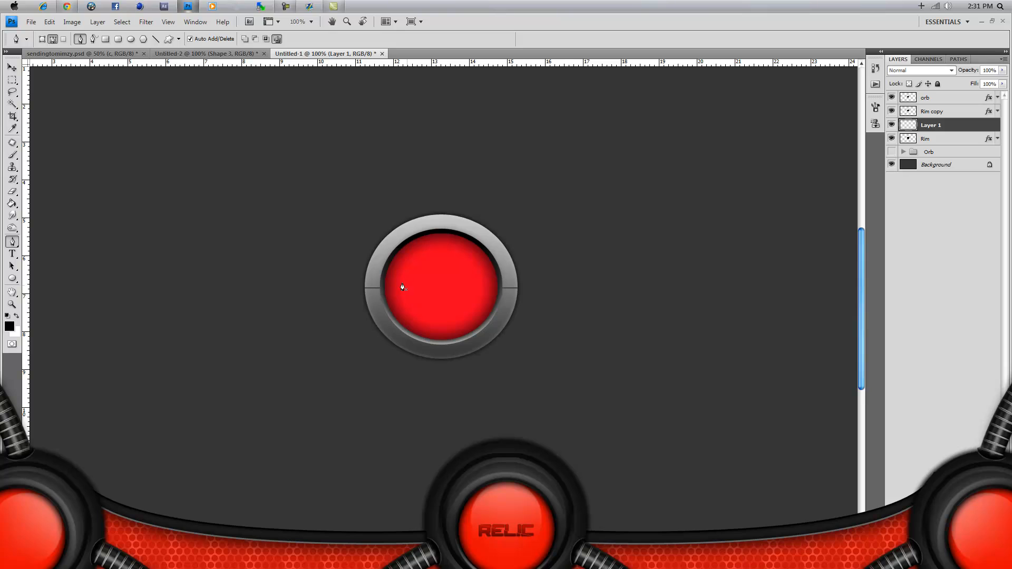
{"action": "left_click", "coordinate": [12, 67]}
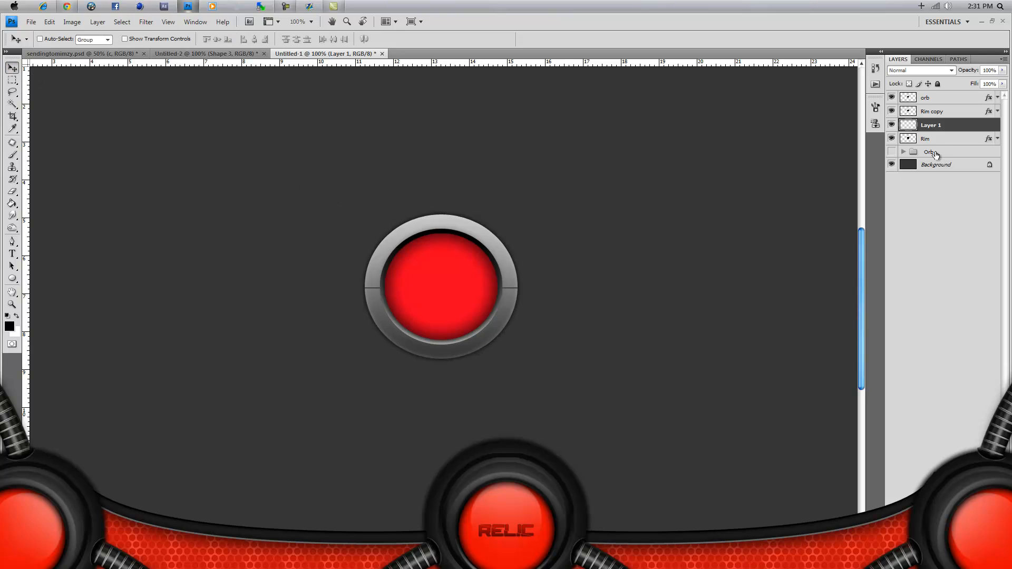
Duplicate the black rim line layer, invert the copy to white, and merge it with the original line at 70% opacity.
{"action": "key", "text": "ctrl+j"}
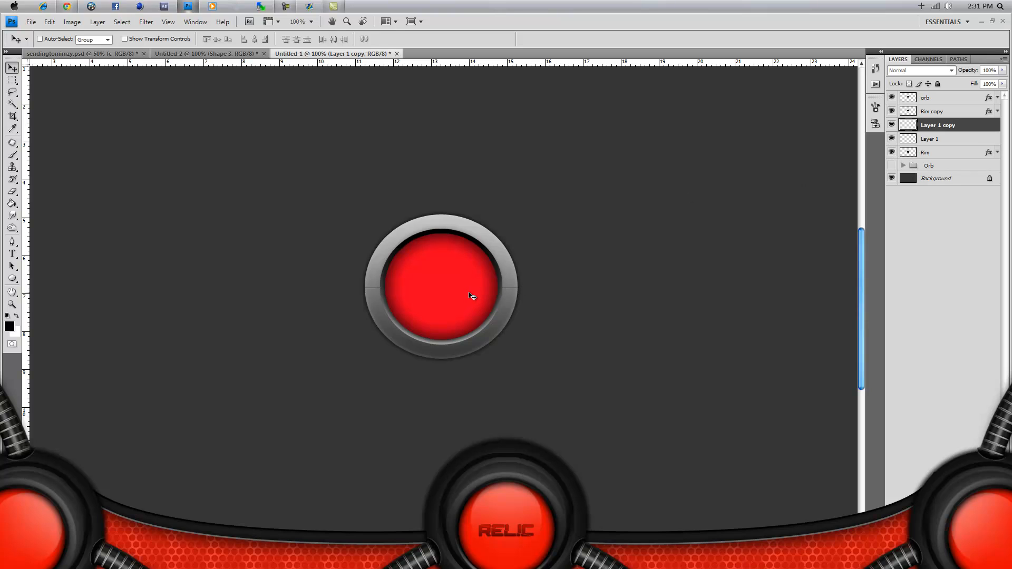
{"action": "key", "text": "ctrl+i"}
{"action": "left_click", "coordinate": [948, 141], "text": "shift"}
{"action": "right_click", "coordinate": [948, 142]}
{"action": "left_click", "coordinate": [917, 375]}
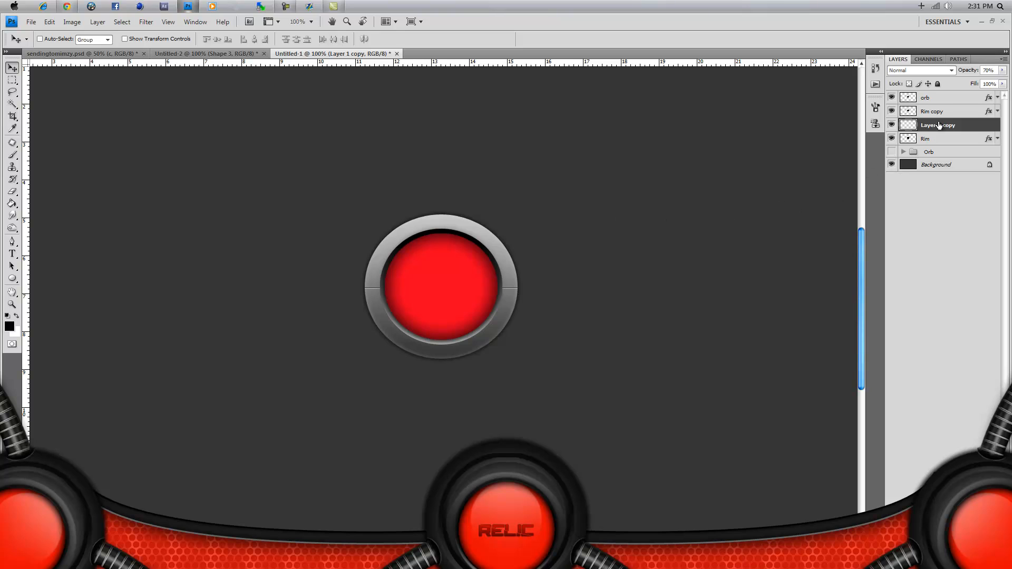
Duplicate the orb layer, clear the layer style from the copy, and invert the copy to white.
{"action": "left_click", "coordinate": [951, 100]}
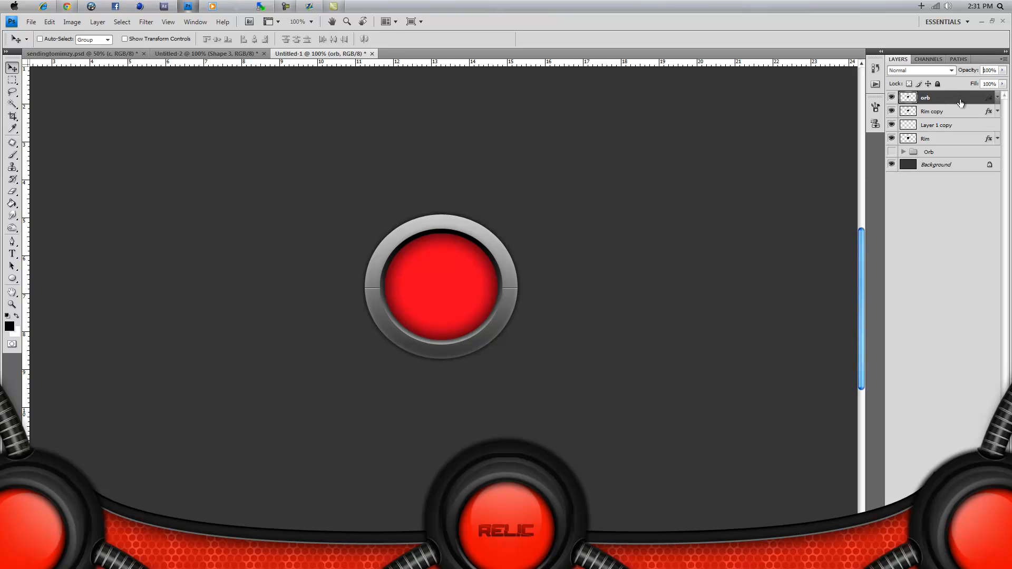
{"action": "left_click_drag", "start_coordinate": [962, 103], "coordinate": [943, 533]}
{"action": "right_click", "coordinate": [969, 97]}
{"action": "left_click", "coordinate": [878, 313]}
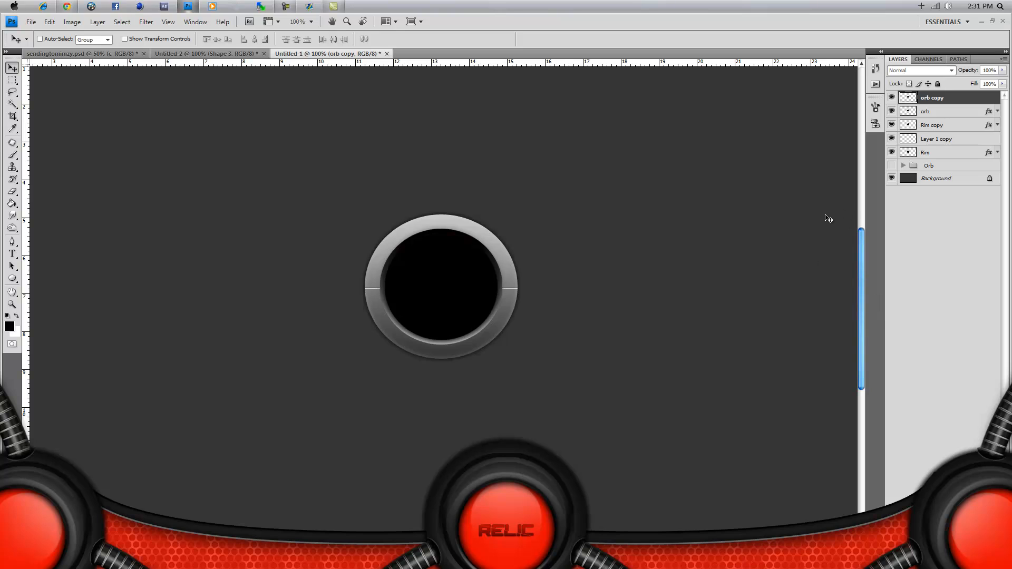
{"action": "key", "text": "ctrl+i"}
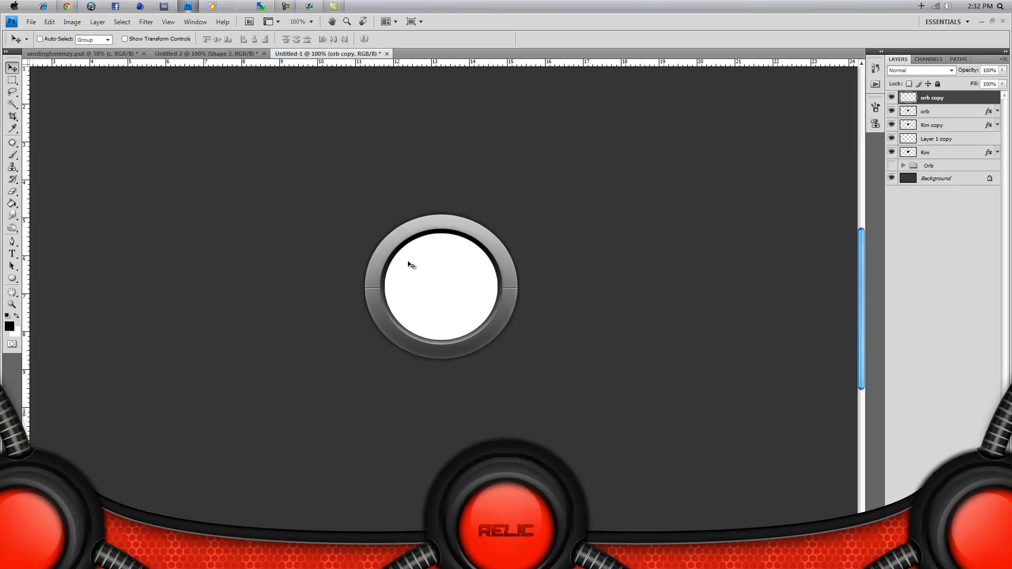
Narrow the white circle evenly from both sides to about 91% width at full height, and set its layer opacity to 70%.
{"action": "key", "text": "ctrl+t"}
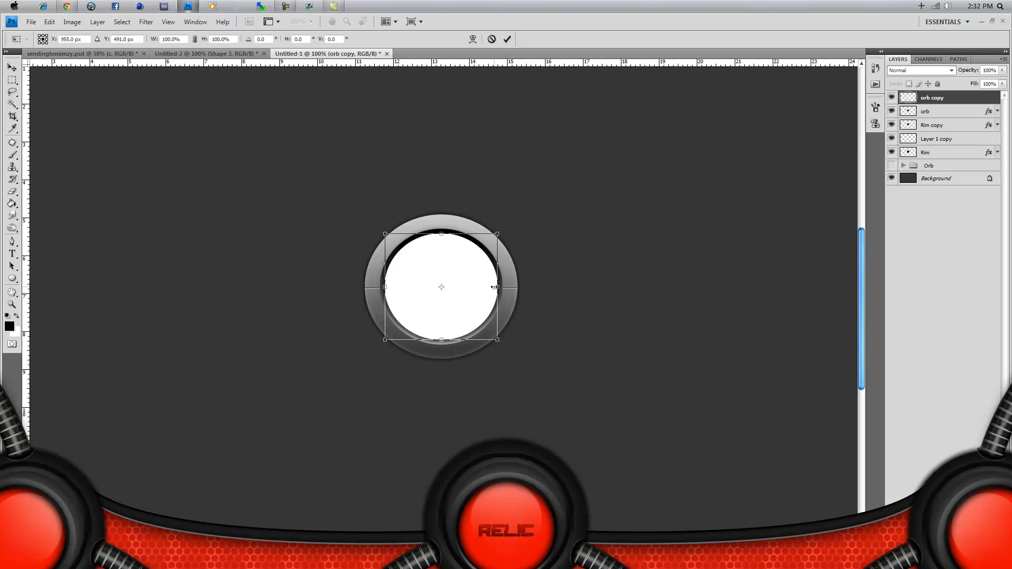
{"action": "left_click_drag", "start_coordinate": [496, 288], "coordinate": [492, 288]}
{"action": "left_click_drag", "start_coordinate": [389, 287], "coordinate": [391, 287]}
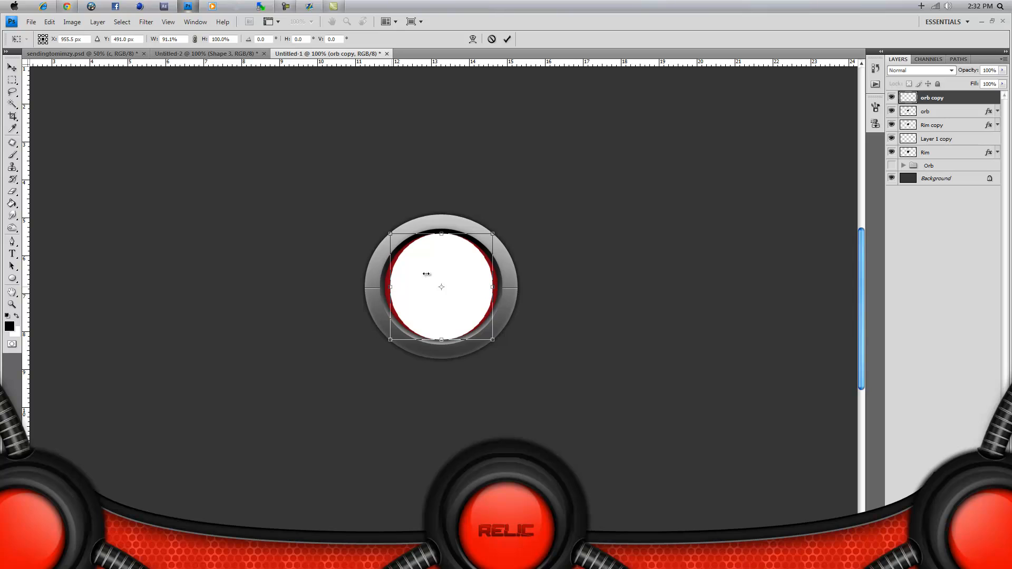
{"action": "left_click", "coordinate": [507, 42]}
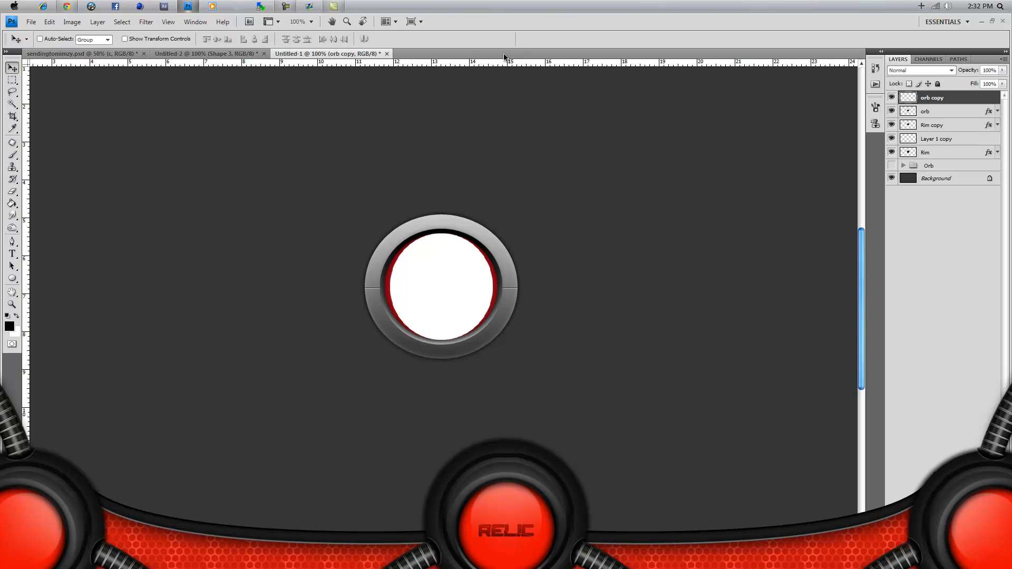
{"action": "left_click", "coordinate": [989, 70]}
{"action": "type", "text": "70"}
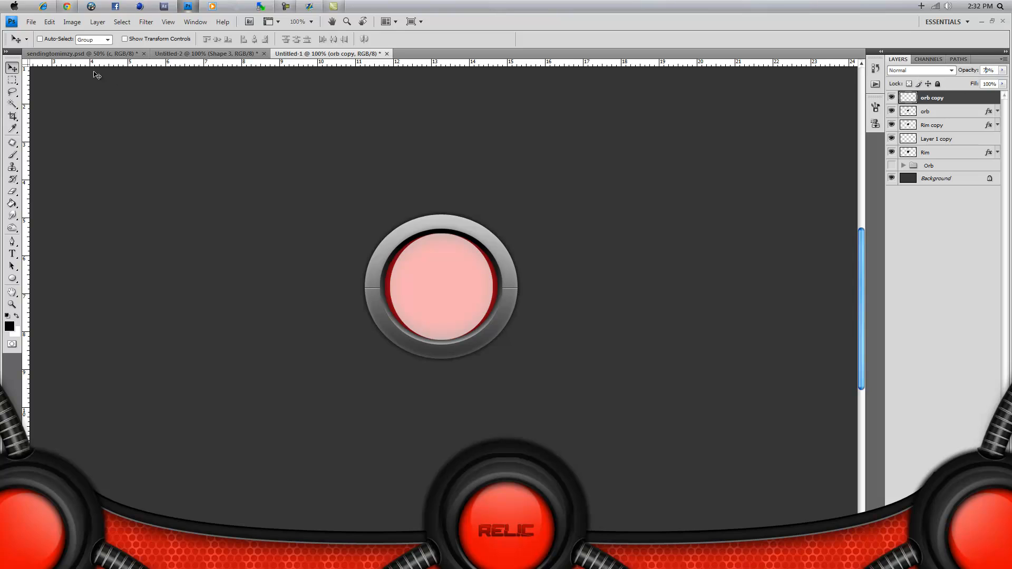
Erase the lower half of the white circle with horizontal strokes of a soft 100 px eraser at 20% opacity.
{"action": "left_click", "coordinate": [11, 191]}
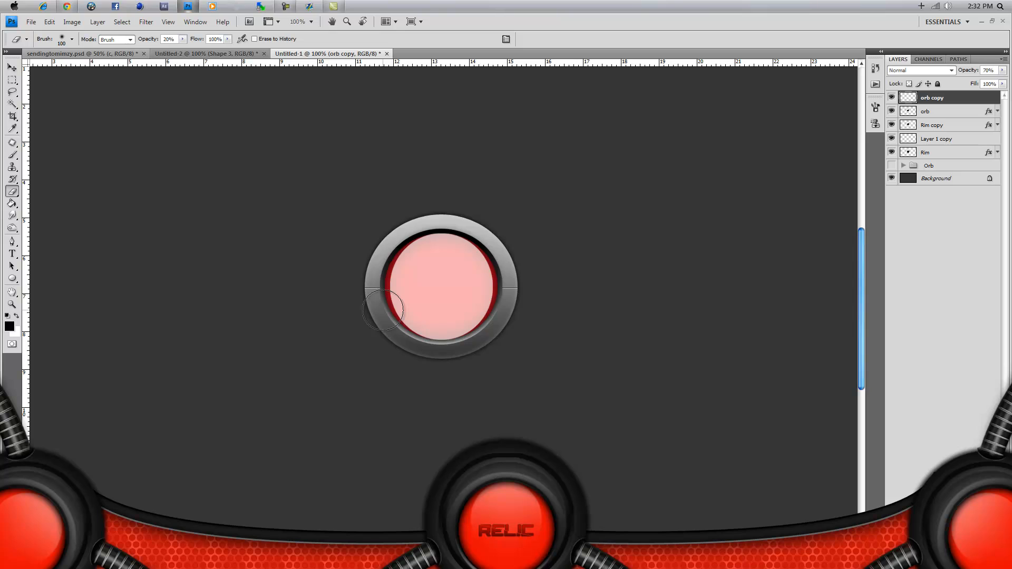
{"action": "left_click_drag", "start_coordinate": [383, 309], "coordinate": [549, 307]}
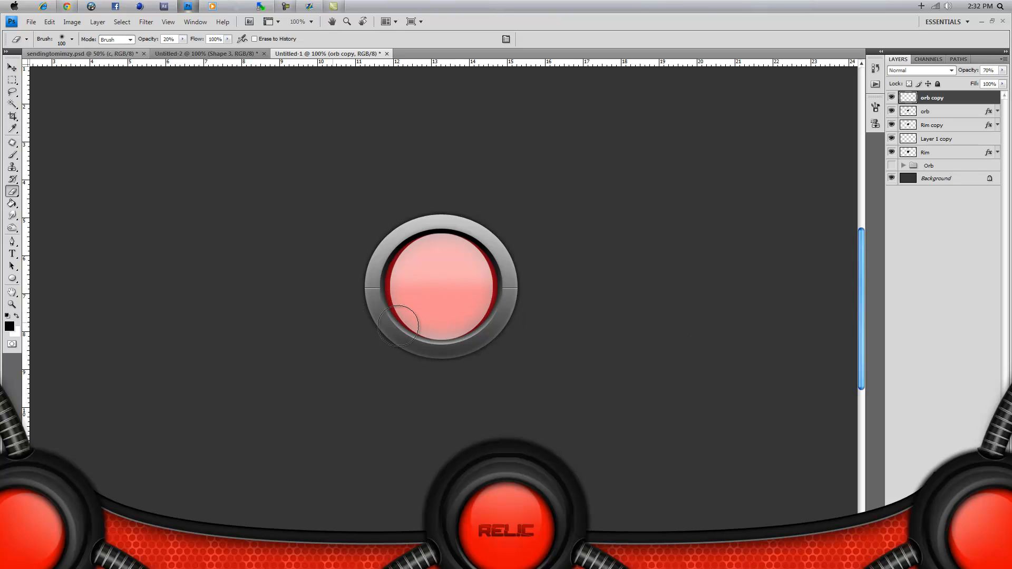
{"action": "mouse_move", "coordinate": [424, 333]}
{"action": "left_mouse_down"}
{"action": "mouse_move", "coordinate": [527, 334]}
{"action": "mouse_move", "coordinate": [349, 338]}
{"action": "mouse_move", "coordinate": [564, 334]}
{"action": "mouse_move", "coordinate": [336, 332]}
{"action": "mouse_move", "coordinate": [517, 322]}
{"action": "mouse_move", "coordinate": [306, 322]}
{"action": "mouse_move", "coordinate": [536, 330]}
{"action": "mouse_move", "coordinate": [353, 341]}
{"action": "mouse_move", "coordinate": [511, 339]}
{"action": "mouse_move", "coordinate": [369, 334]}
{"action": "mouse_move", "coordinate": [487, 326]}
{"action": "mouse_move", "coordinate": [412, 328]}
{"action": "mouse_move", "coordinate": [520, 331]}
{"action": "mouse_move", "coordinate": [327, 336]}
{"action": "mouse_move", "coordinate": [476, 337]}
{"action": "mouse_move", "coordinate": [394, 332]}
{"action": "mouse_move", "coordinate": [512, 324]}
{"action": "mouse_move", "coordinate": [364, 327]}
{"action": "mouse_move", "coordinate": [519, 323]}
{"action": "mouse_move", "coordinate": [334, 323]}
{"action": "mouse_move", "coordinate": [488, 325]}
{"action": "mouse_move", "coordinate": [336, 331]}
{"action": "mouse_move", "coordinate": [475, 339]}
{"action": "mouse_move", "coordinate": [318, 335]}
{"action": "mouse_move", "coordinate": [493, 321]}
{"action": "mouse_move", "coordinate": [299, 326]}
{"action": "mouse_move", "coordinate": [528, 316]}
{"action": "mouse_move", "coordinate": [287, 326]}
{"action": "mouse_move", "coordinate": [517, 318]}
{"action": "mouse_move", "coordinate": [353, 322]}
{"action": "left_mouse_up"}
{"action": "left_click_drag", "start_coordinate": [498, 318], "coordinate": [374, 323]}
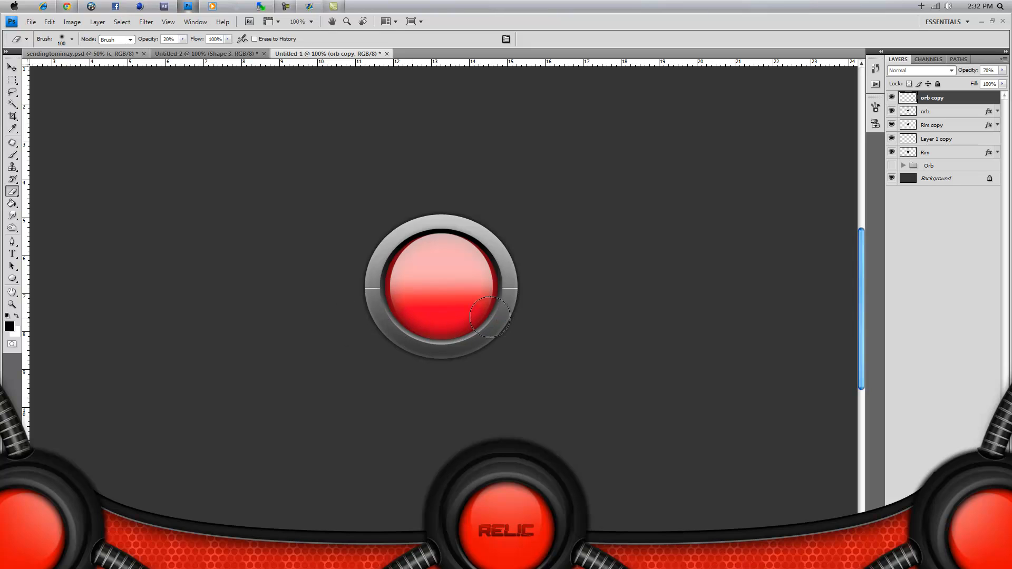
{"action": "left_click_drag", "start_coordinate": [499, 317], "coordinate": [412, 317]}
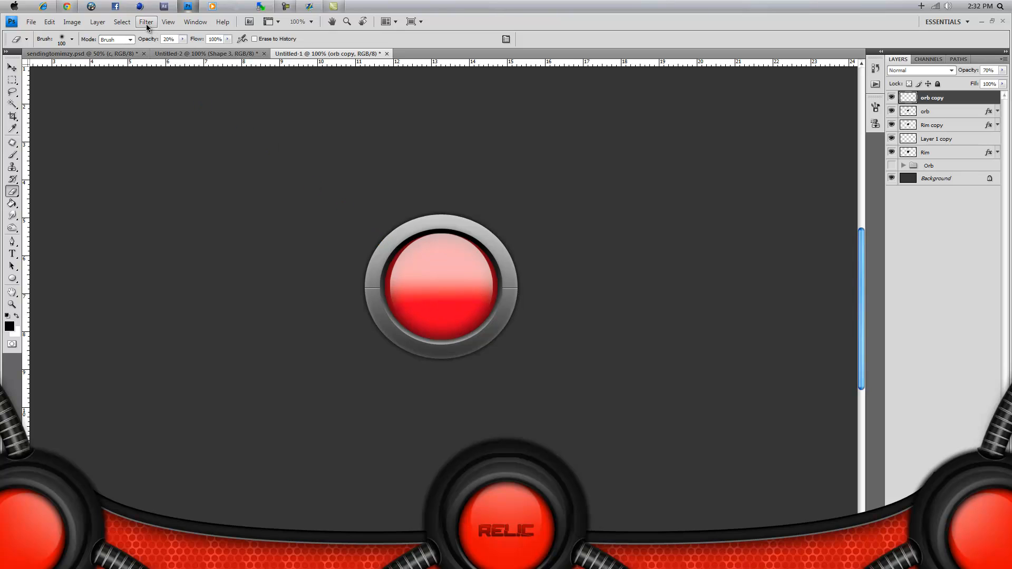
Rename the orb copy layer to "gloss".
{"action": "double_click", "coordinate": [960, 97]}
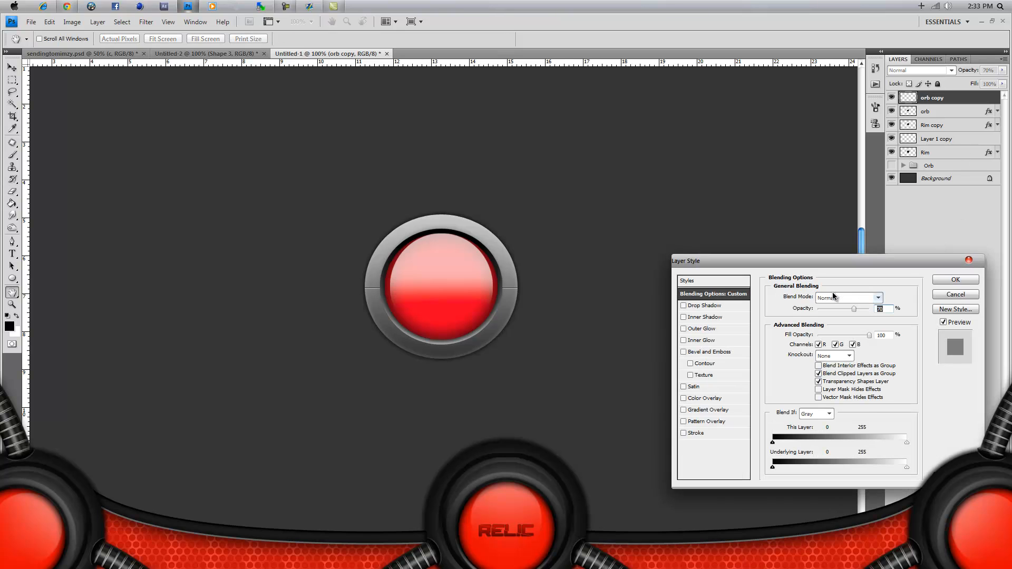
{"action": "left_click", "coordinate": [948, 296]}
{"action": "double_click", "coordinate": [931, 99]}
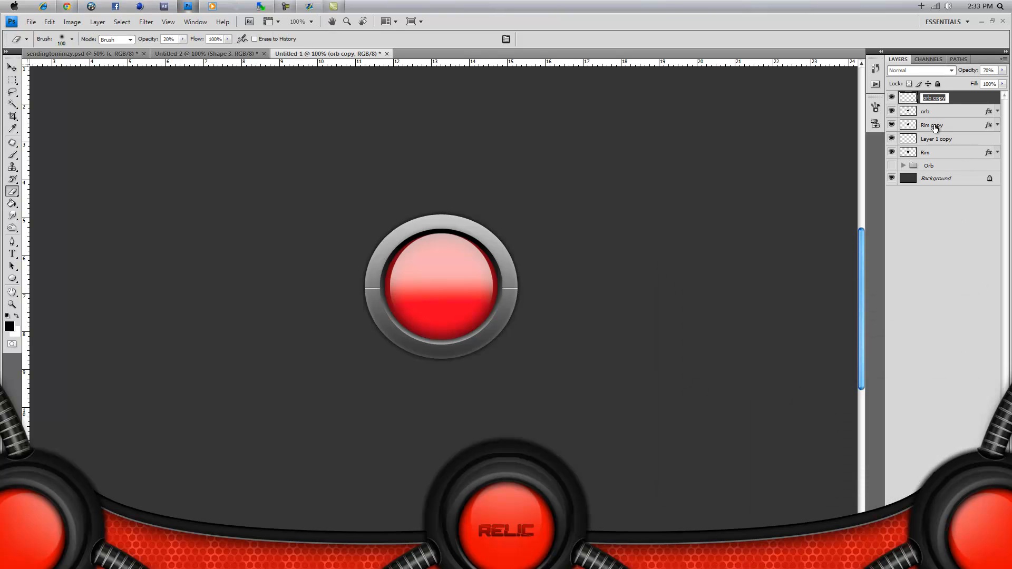
{"action": "type", "text": "gloss"}
{"action": "left_click", "coordinate": [957, 100]}
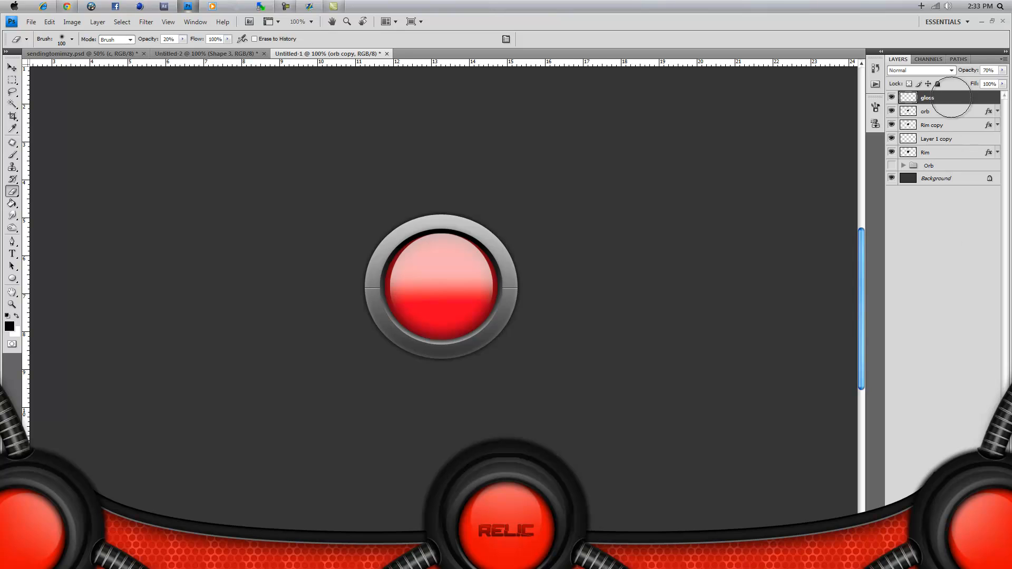
{"action": "left_click", "coordinate": [147, 23]}
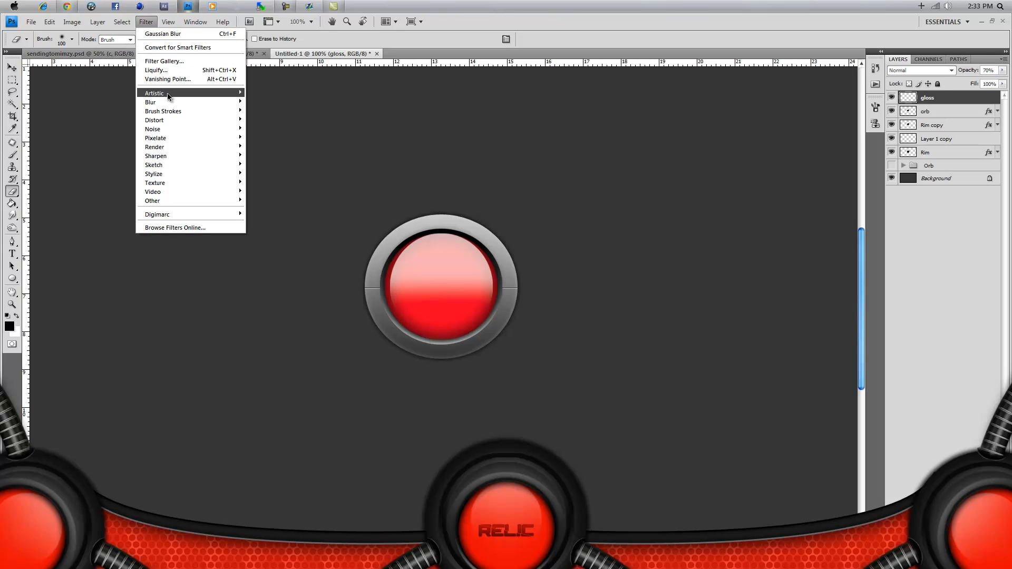
{"action": "mouse_move", "coordinate": [182, 103]}
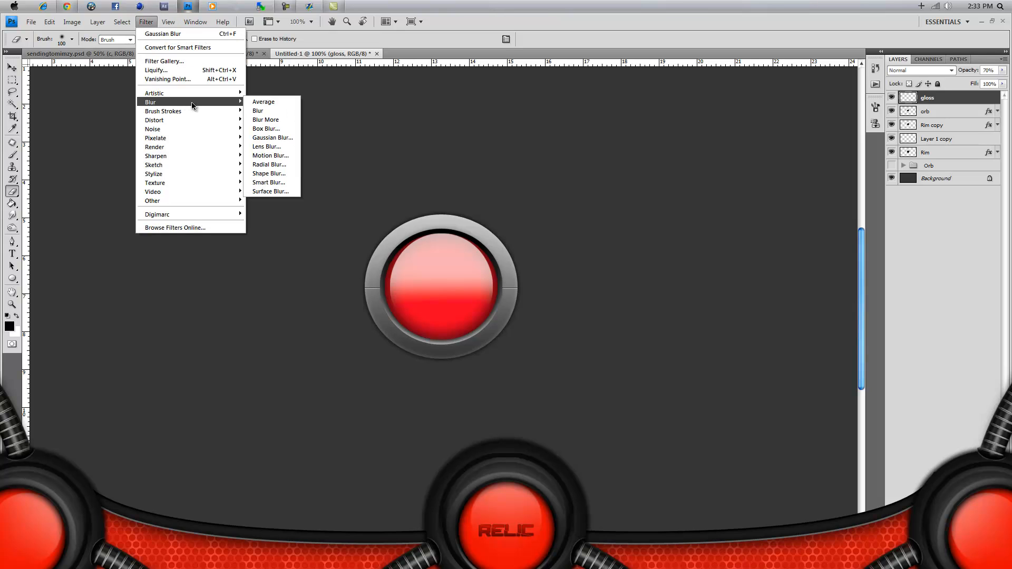
{"action": "left_click", "coordinate": [266, 128]}
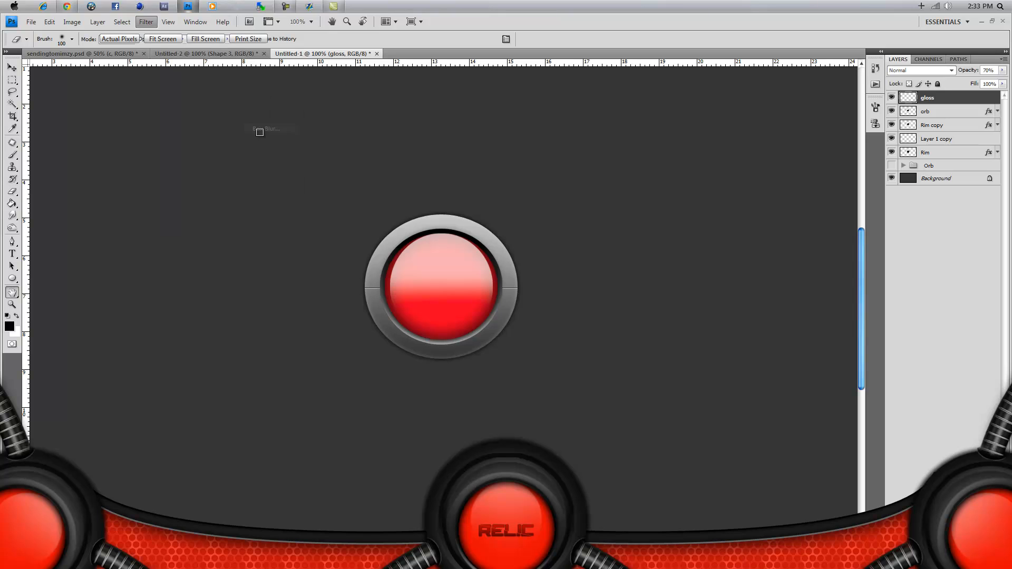
{"action": "left_click", "coordinate": [579, 162]}
{"action": "key", "text": "e"}
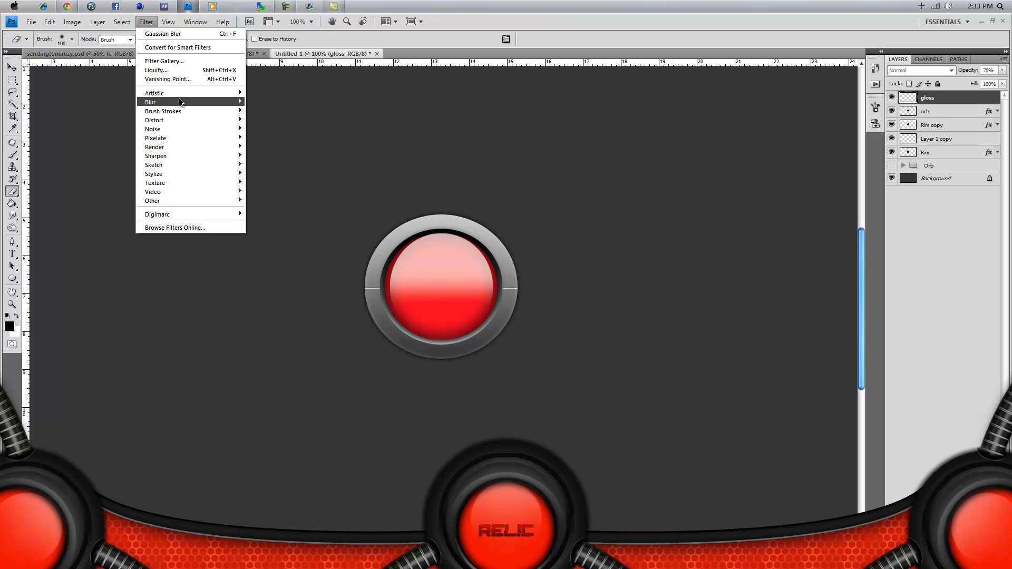
Apply a light Gaussian Blur to the gloss layer to soften its edges, and switch to the Move tool.
{"action": "mouse_move", "coordinate": [158, 102]}
{"action": "left_click", "coordinate": [273, 137]}
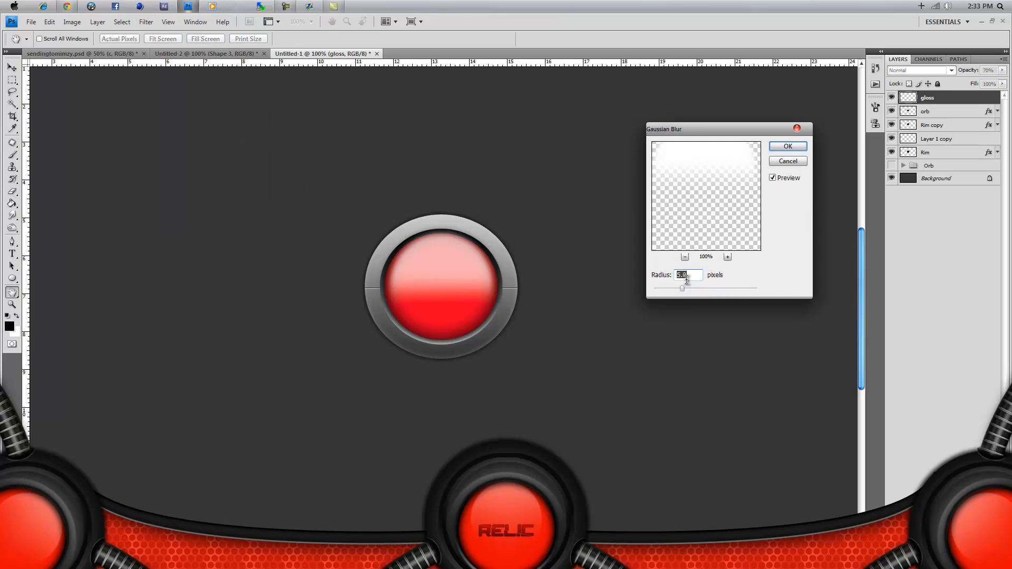
{"action": "left_click", "coordinate": [777, 151]}
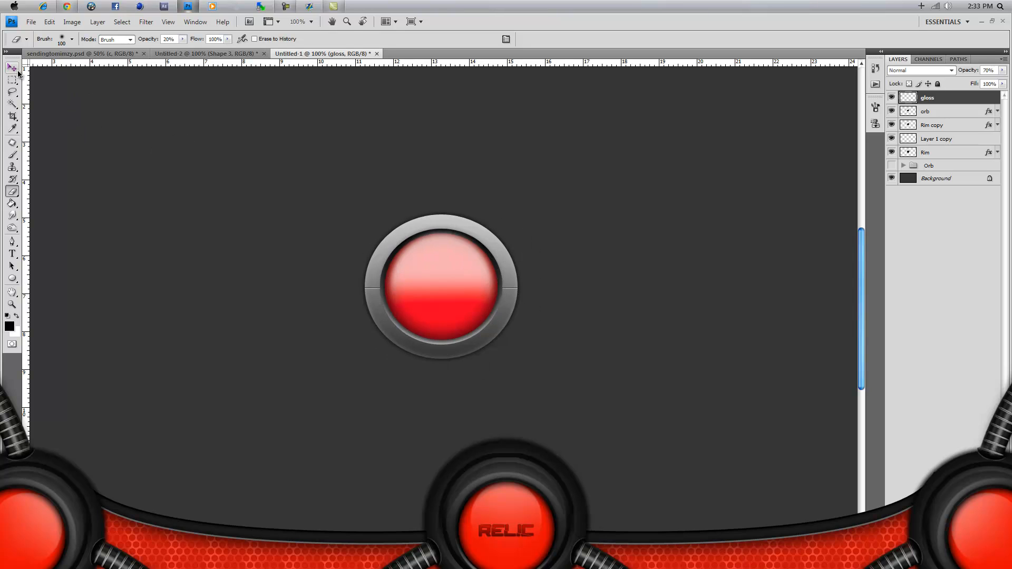
{"action": "key", "text": "v"}
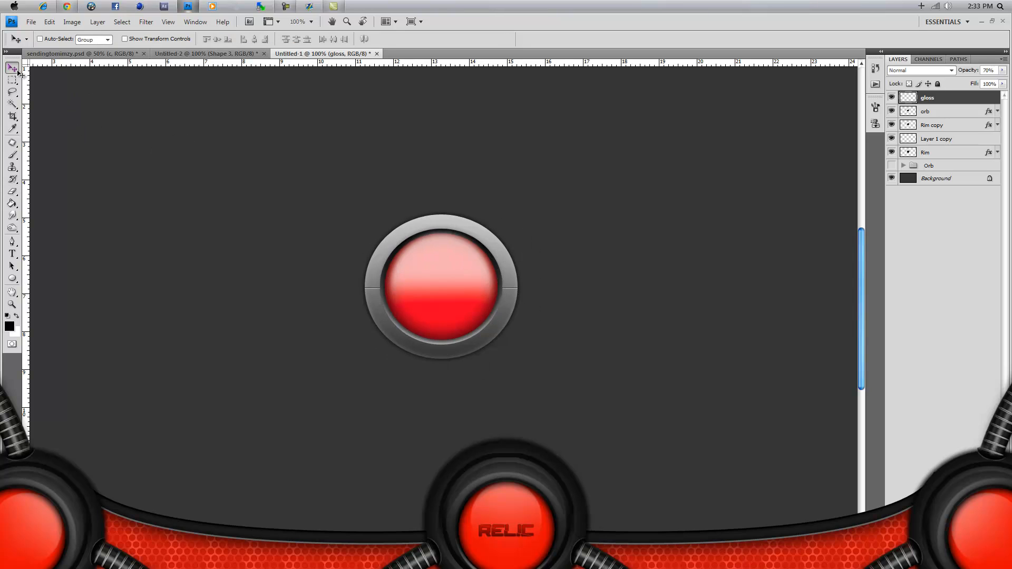
Draw a small flat ellipse on the empty canvas left of the button, rasterize its layer and invert it to white.
{"action": "left_click", "coordinate": [13, 279]}
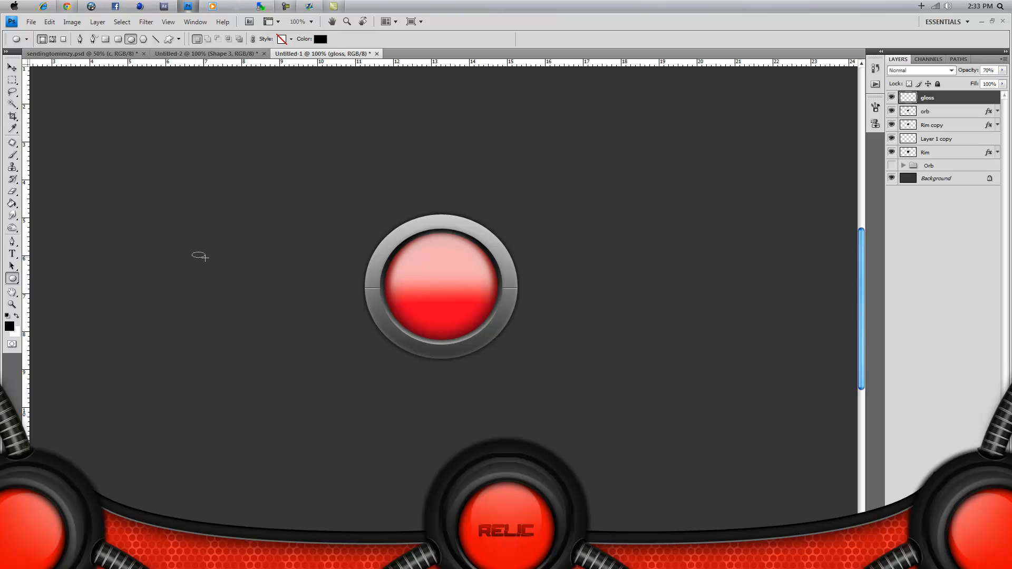
{"action": "left_click_drag", "start_coordinate": [206, 257], "coordinate": [205, 258]}
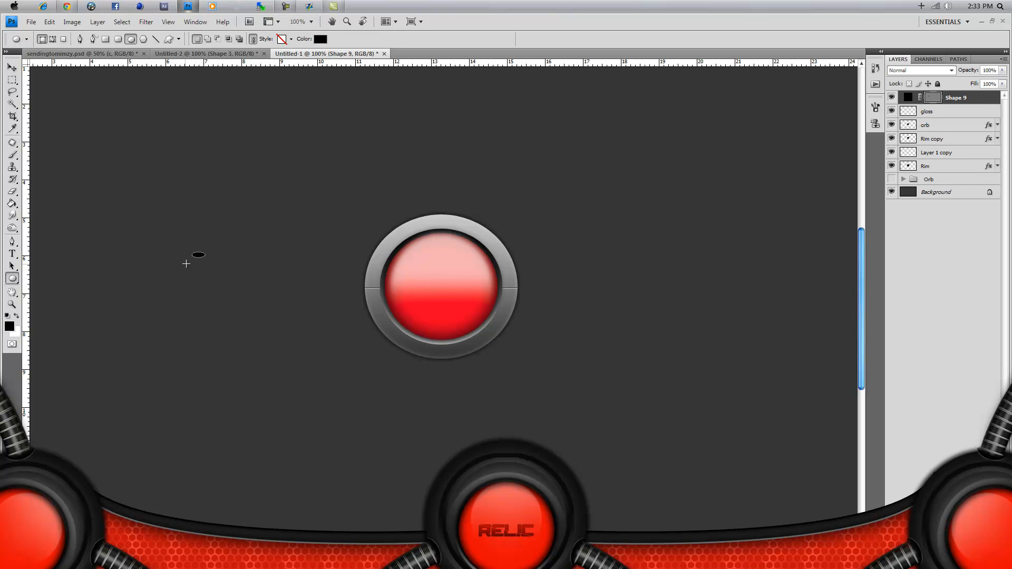
{"action": "right_click", "coordinate": [974, 98]}
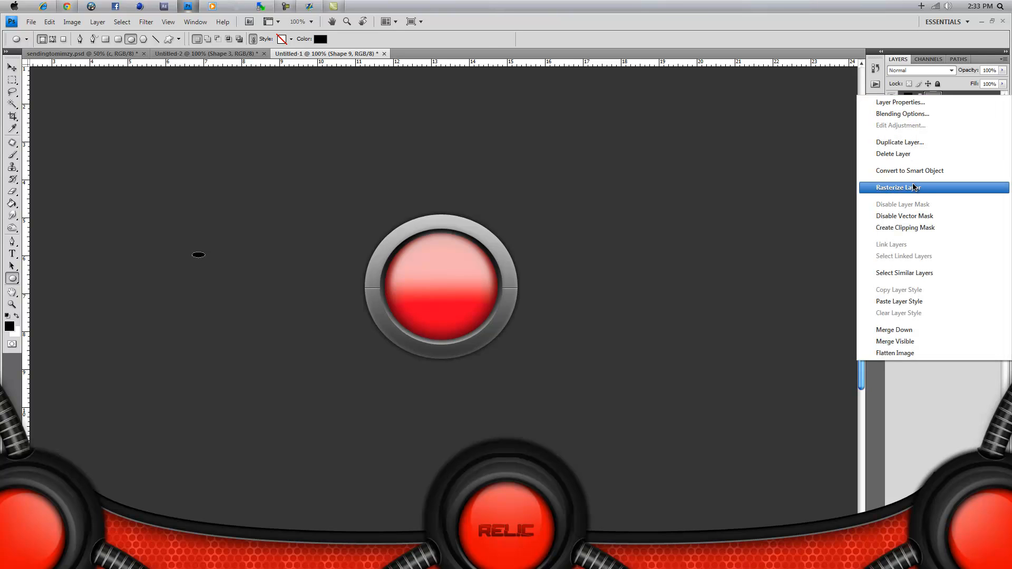
{"action": "left_click", "coordinate": [913, 188]}
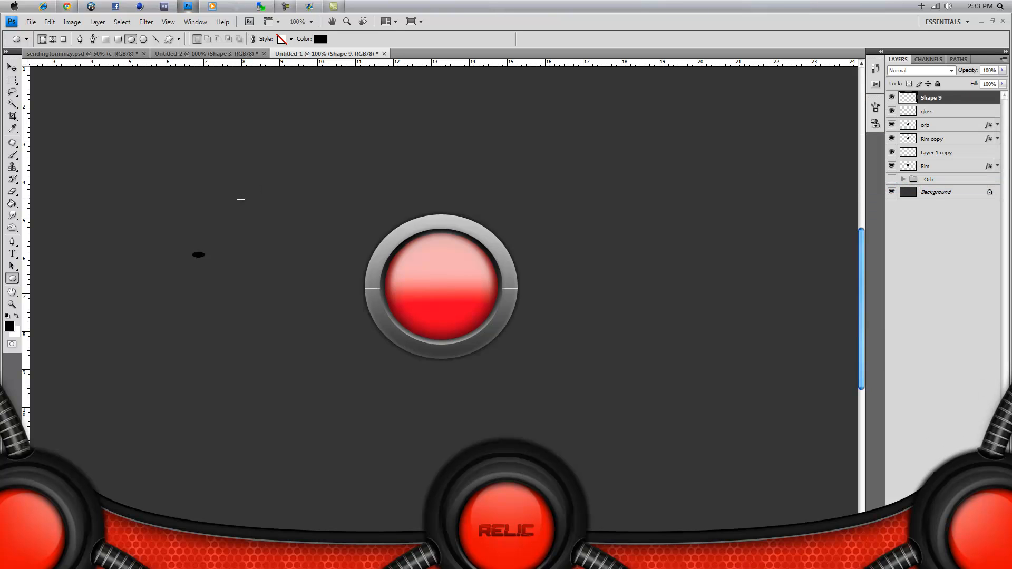
{"action": "key", "text": "ctrl+i"}
Add an inner glow to the small ellipse layer in red ff0000 with 20% choke and 7 px size.
{"action": "double_click", "coordinate": [962, 102]}
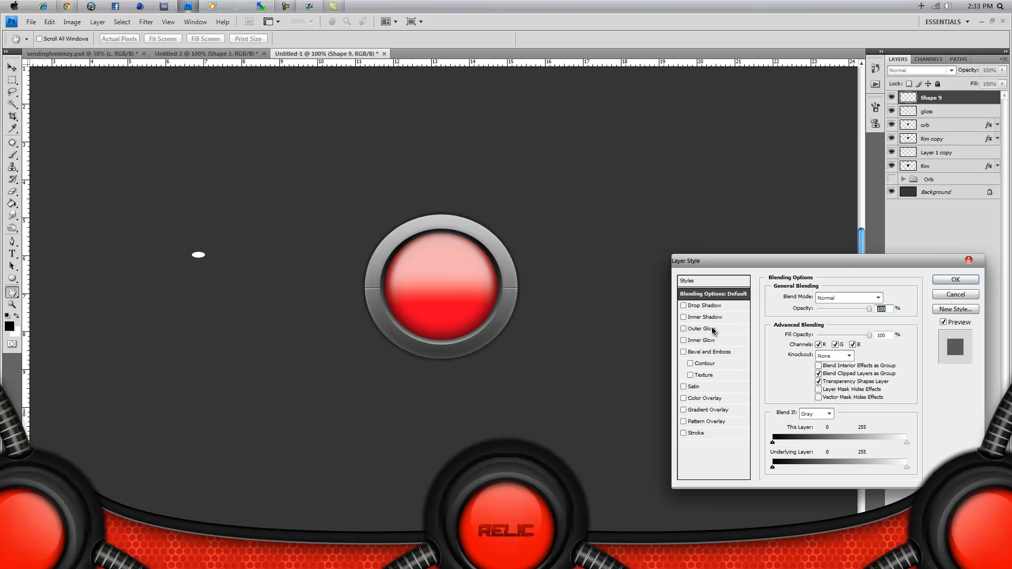
{"action": "left_click", "coordinate": [711, 340]}
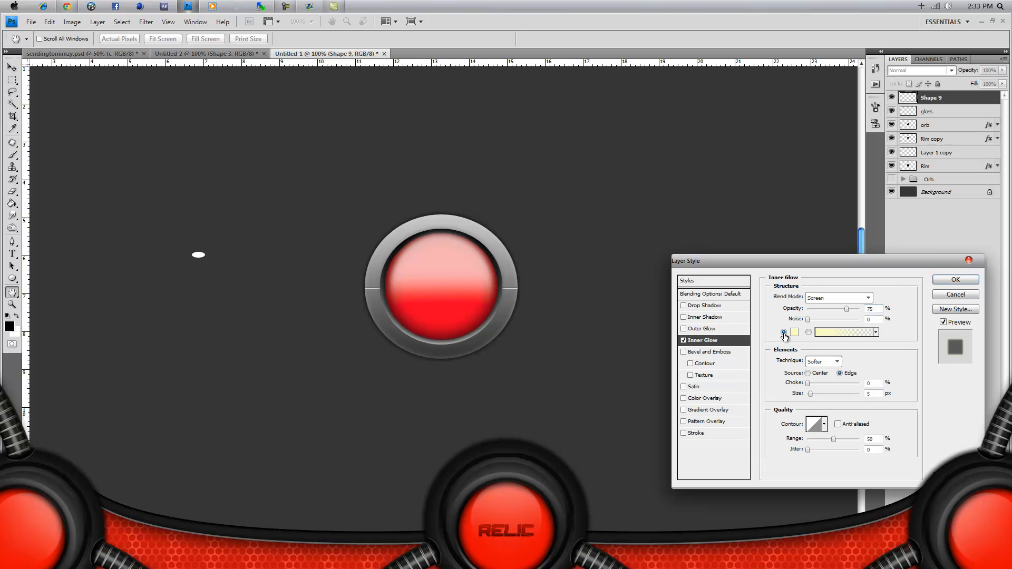
{"action": "left_click", "coordinate": [794, 332]}
{"action": "left_click", "coordinate": [142, 324]}
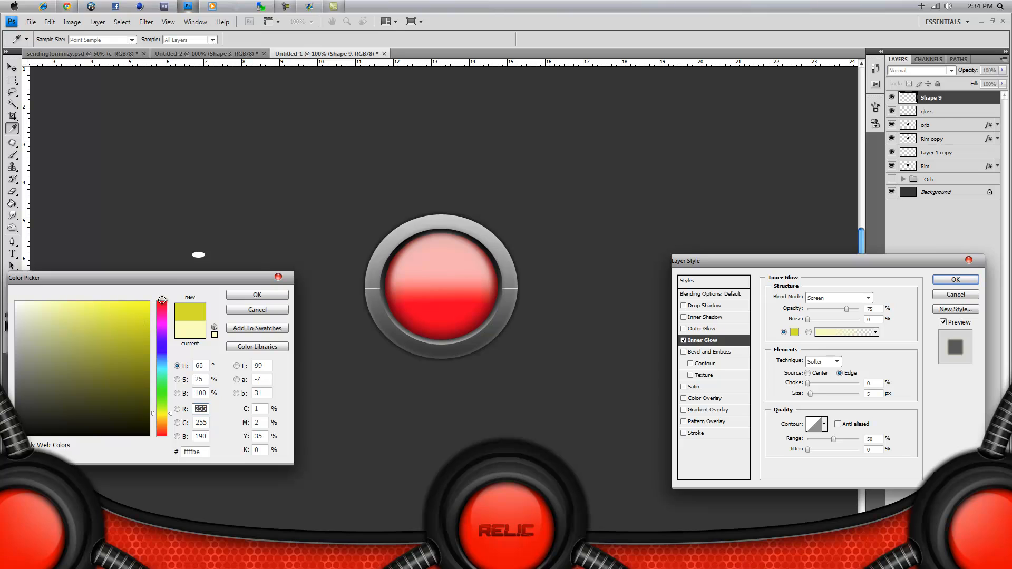
{"action": "left_click_drag", "start_coordinate": [158, 417], "coordinate": [158, 450]}
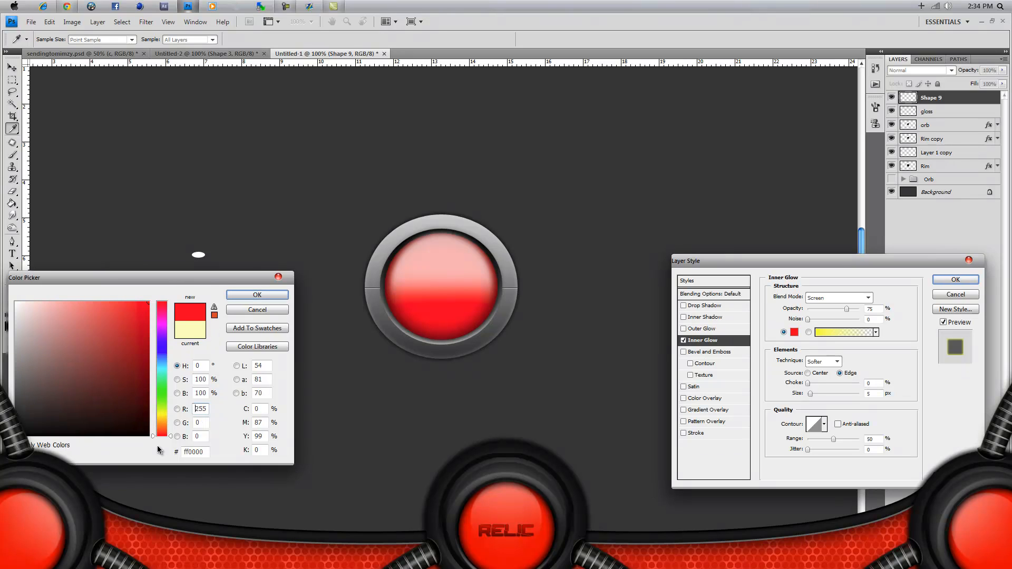
{"action": "left_click", "coordinate": [244, 295]}
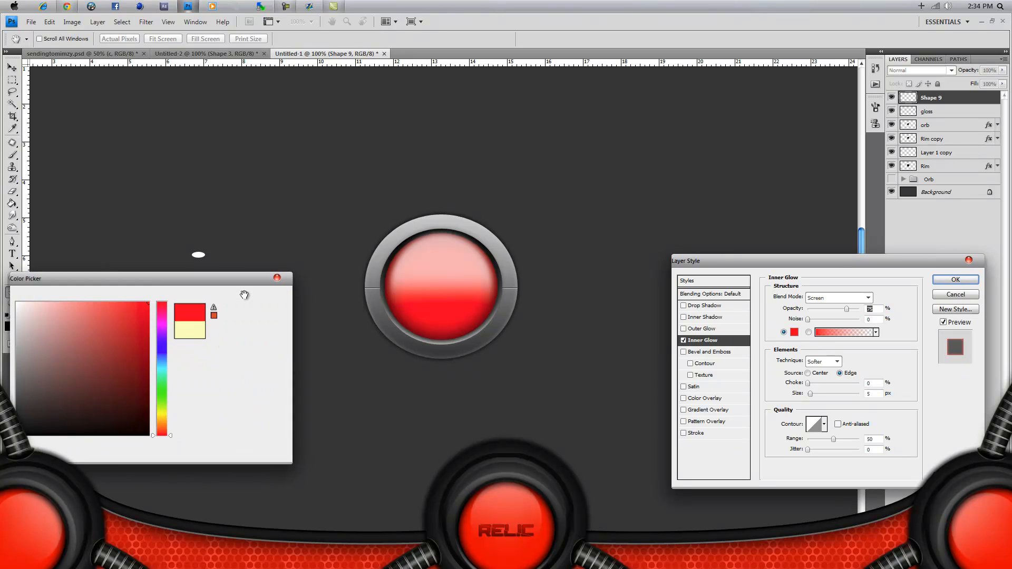
{"action": "left_click_drag", "start_coordinate": [872, 383], "coordinate": [866, 395]}
{"action": "type", "text": "20"}
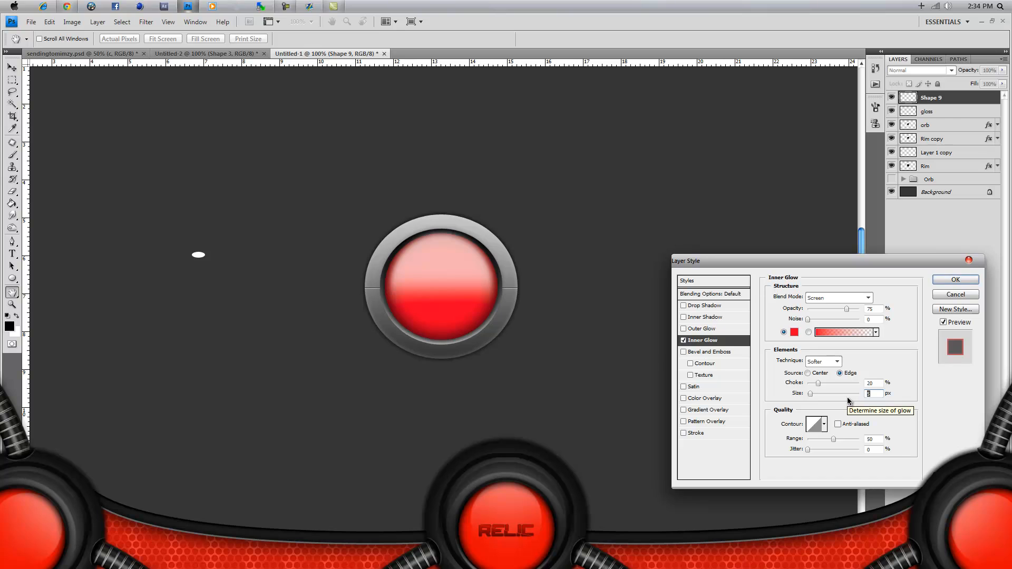
{"action": "type", "text": "7"}
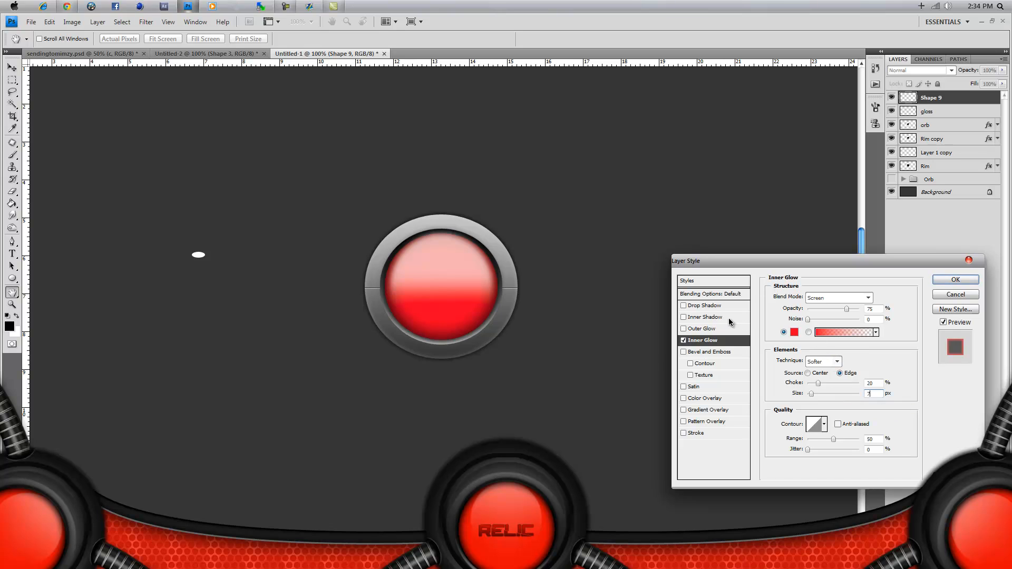
Add an outer glow to the small ellipse layer and set its colour to red ff0000.
{"action": "left_click", "coordinate": [699, 318]}
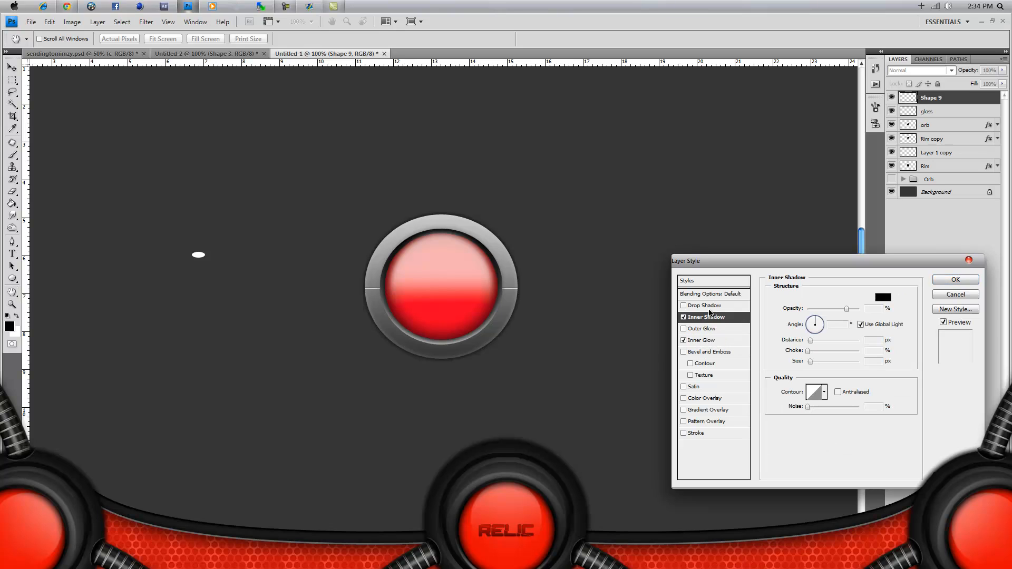
{"action": "left_click", "coordinate": [683, 318]}
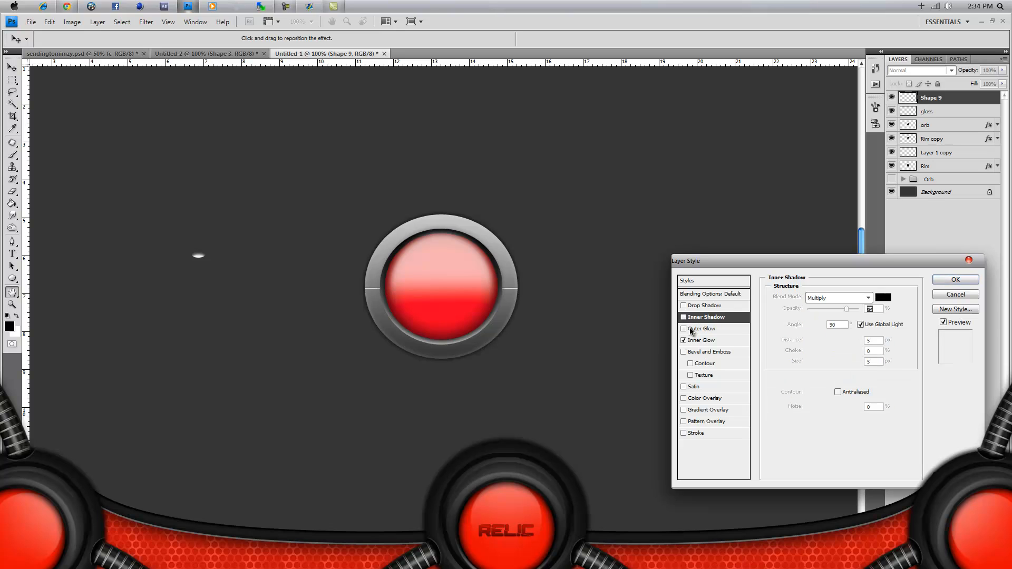
{"action": "left_click", "coordinate": [685, 328]}
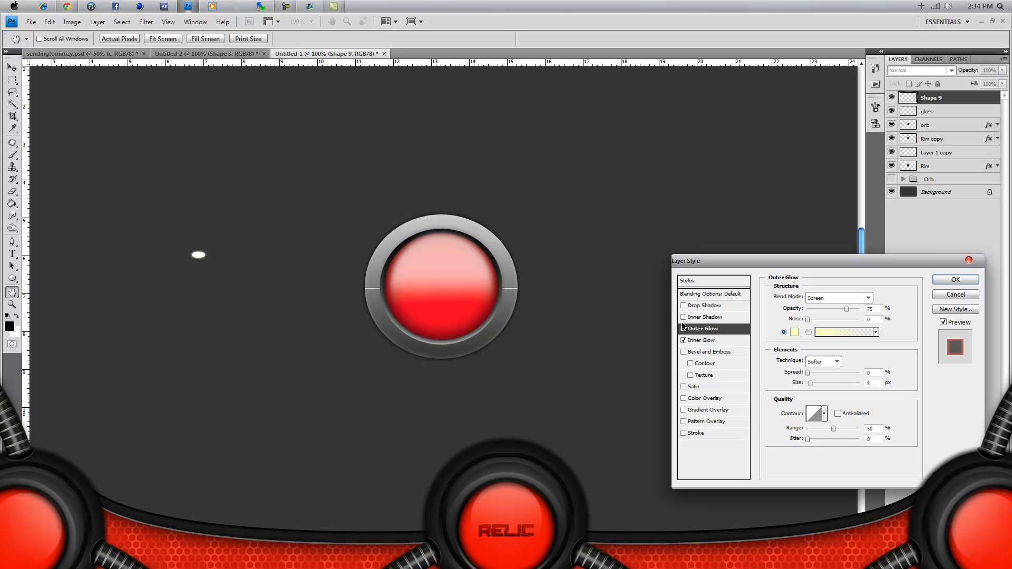
{"action": "left_click", "coordinate": [794, 333]}
{"action": "left_click_drag", "start_coordinate": [98, 329], "coordinate": [148, 303]}
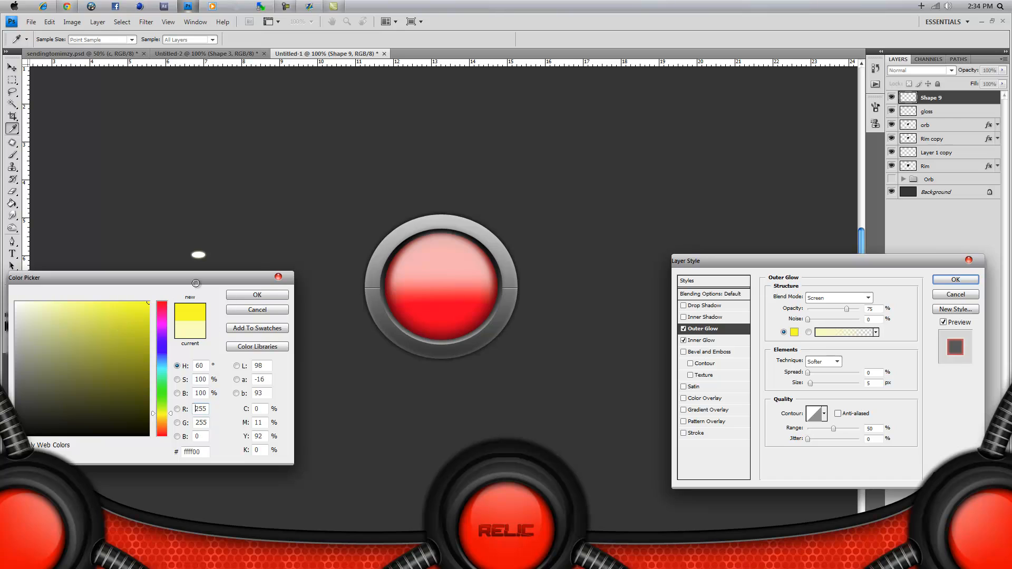
{"action": "left_click", "coordinate": [158, 417]}
{"action": "left_click_drag", "start_coordinate": [155, 431], "coordinate": [156, 450]}
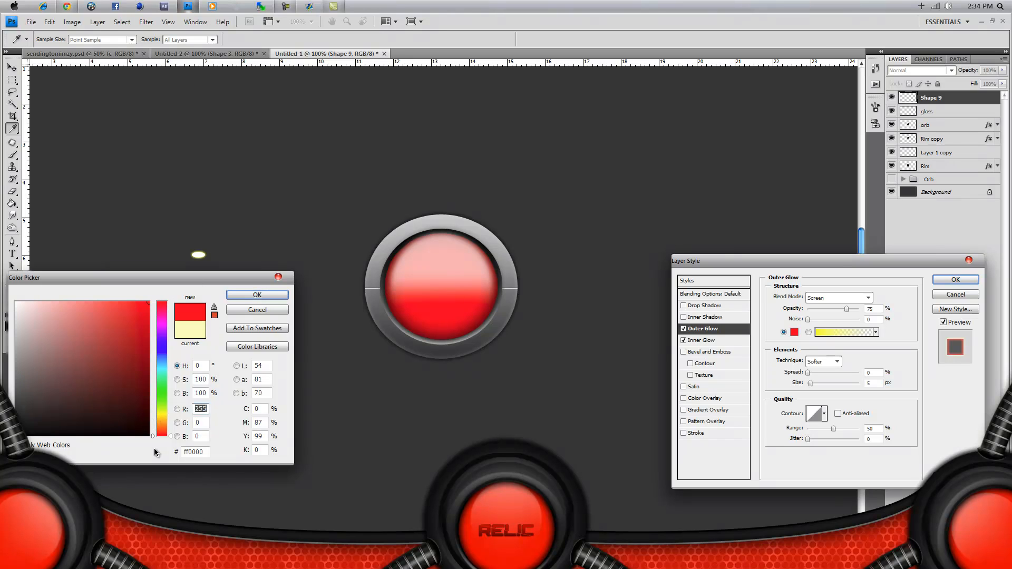
{"action": "left_click", "coordinate": [247, 296]}
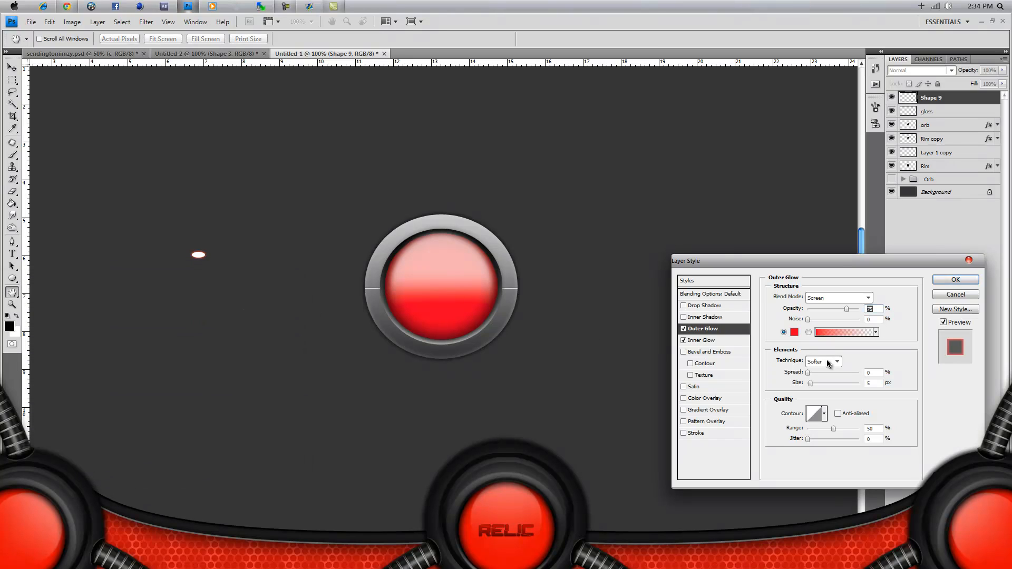
Set the ellipse's outer glow to 20% spread and 40 px size.
{"action": "left_click", "coordinate": [871, 373]}
{"action": "type", "text": "20"}
{"action": "key", "text": "Tab"}
{"action": "type", "text": "40"}
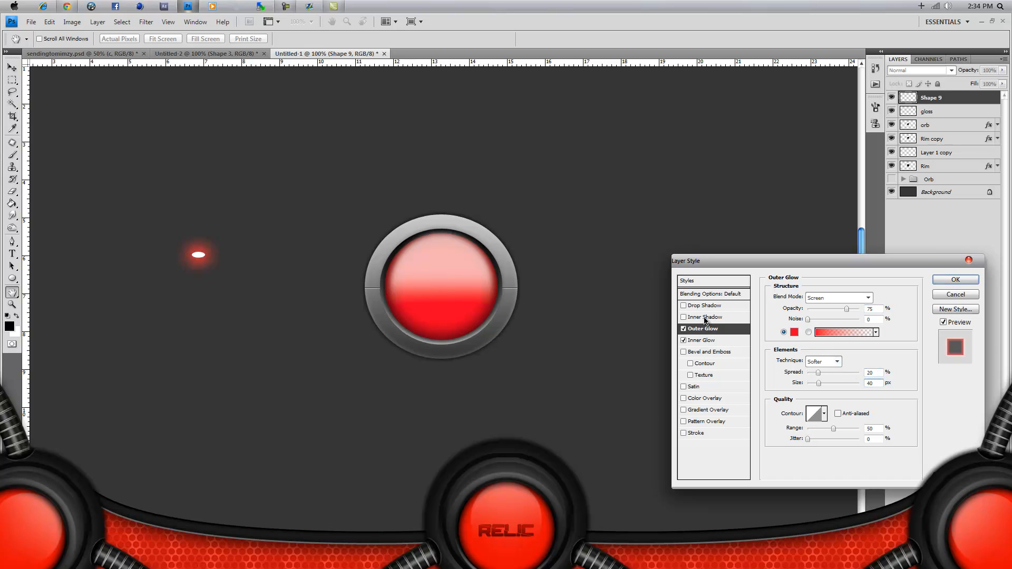
Replace the ellipse's inner glow with an inner shadow of 0 px distance, 20% choke and 7 px size.
{"action": "left_click", "coordinate": [684, 341]}
{"action": "left_click", "coordinate": [701, 317]}
{"action": "double_click", "coordinate": [873, 341]}
{"action": "type", "text": "0"}
{"action": "double_click", "coordinate": [873, 351]}
{"action": "type", "text": "20"}
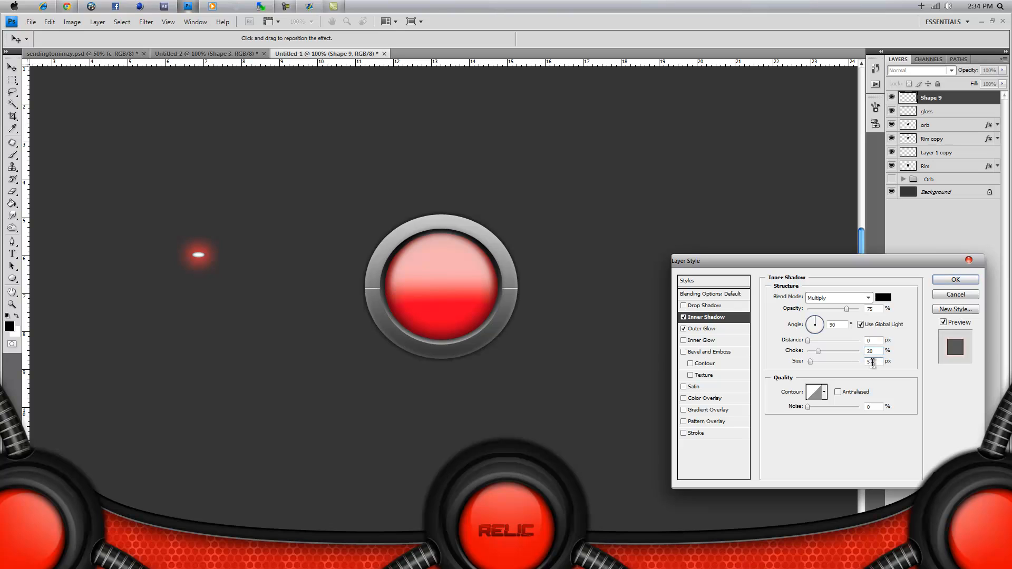
{"action": "double_click", "coordinate": [873, 363]}
{"action": "type", "text": "7"}
Set the inner shadow colour to red ff0000 and apply the layer style to the ellipse.
{"action": "left_click", "coordinate": [883, 297]}
{"action": "type", "text": "255"}
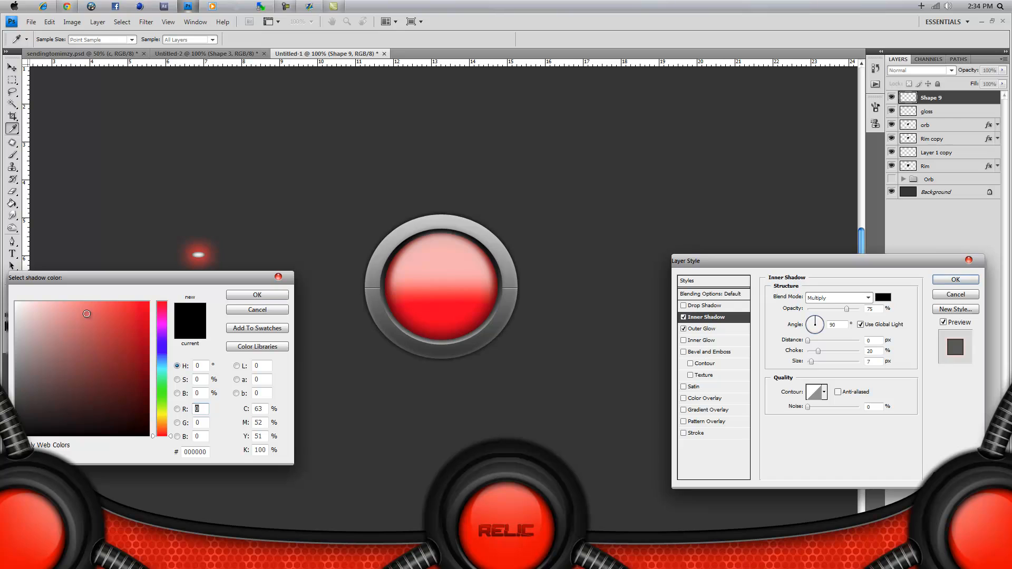
{"action": "left_click", "coordinate": [245, 293]}
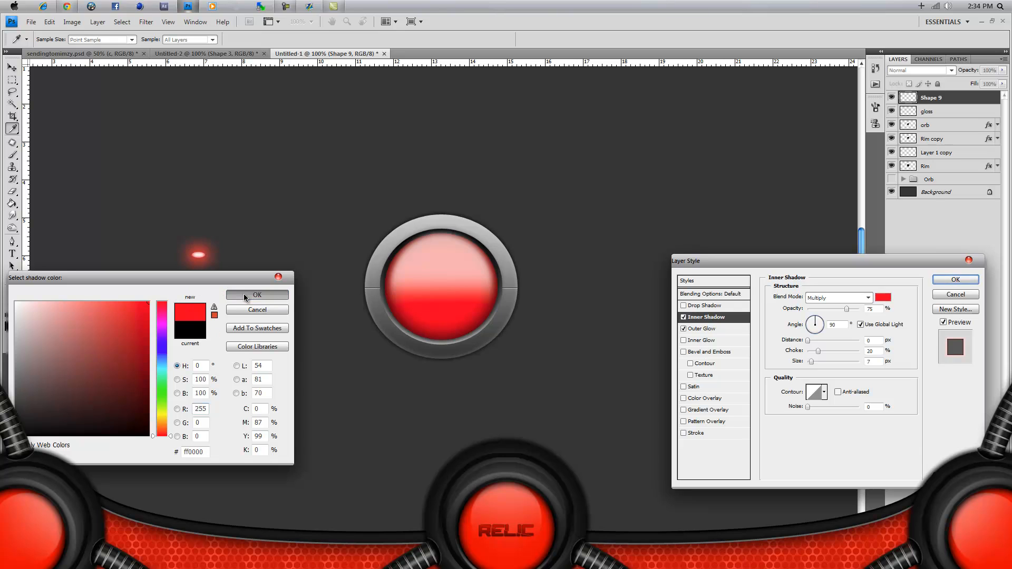
{"action": "left_click", "coordinate": [934, 283]}
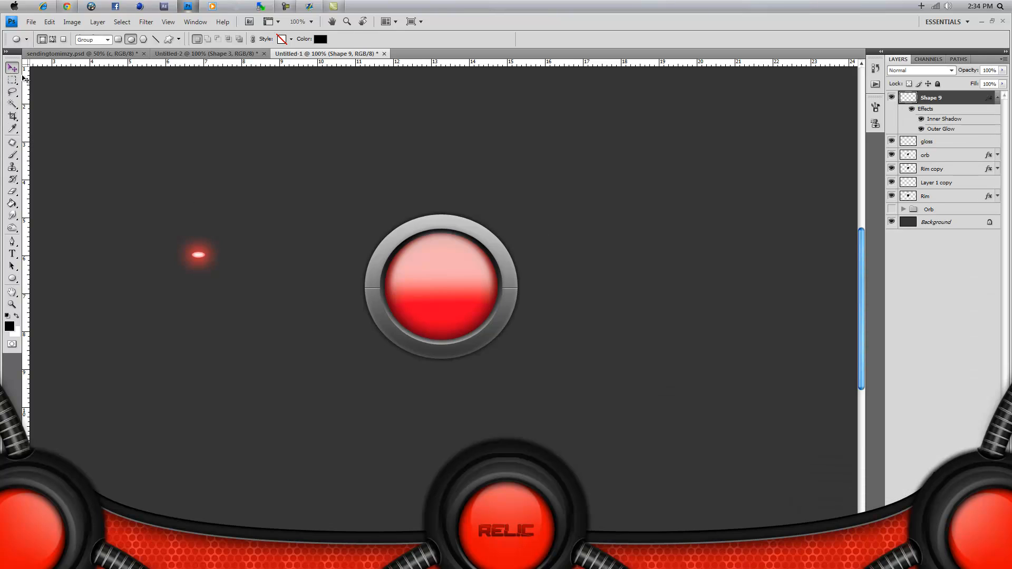
Move the glowing ellipse onto the top centre of the rim's inner edge and collapse its layer's effects list.
{"action": "left_click_drag", "start_coordinate": [198, 254], "coordinate": [437, 234]}
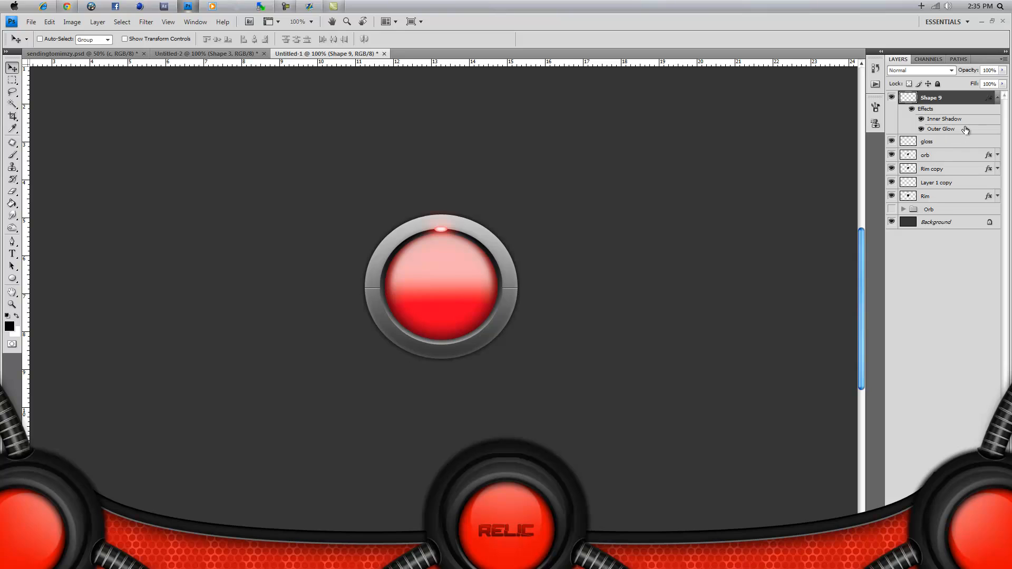
{"action": "left_click", "coordinate": [999, 99]}
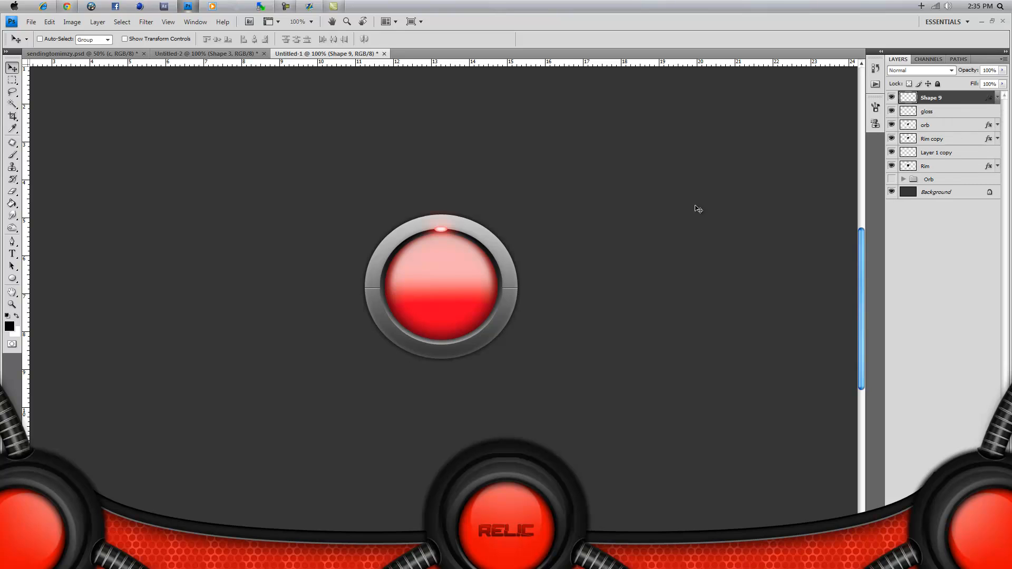